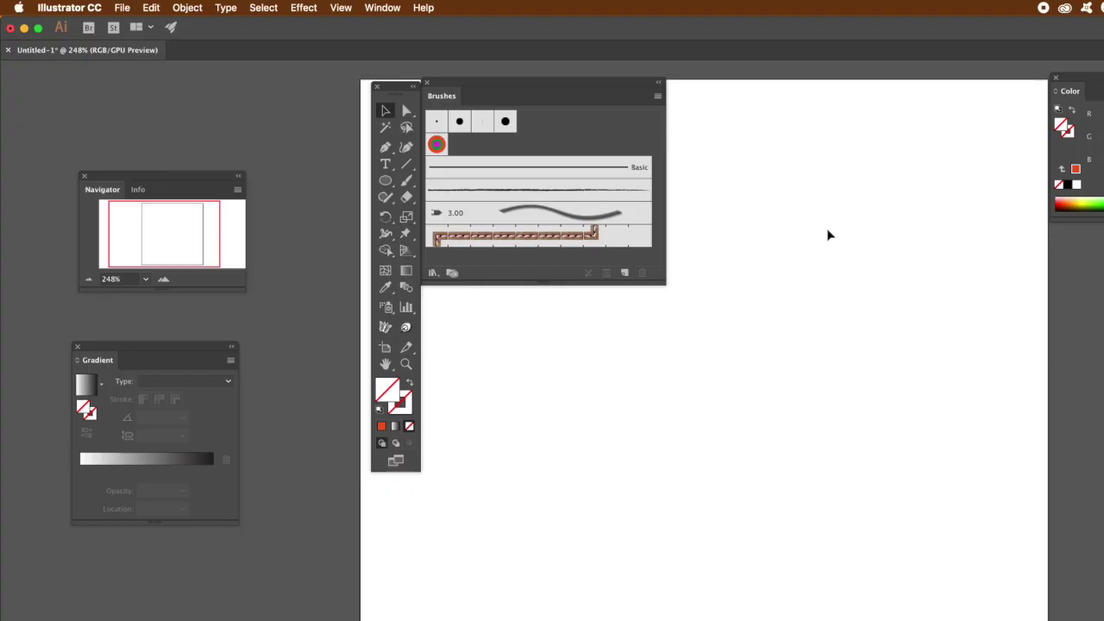
Step: Draw a large outer circle with the Ellipse tool and fill it bright red
left_click(387, 183)
left_click_drag(501, 346, 604, 449)
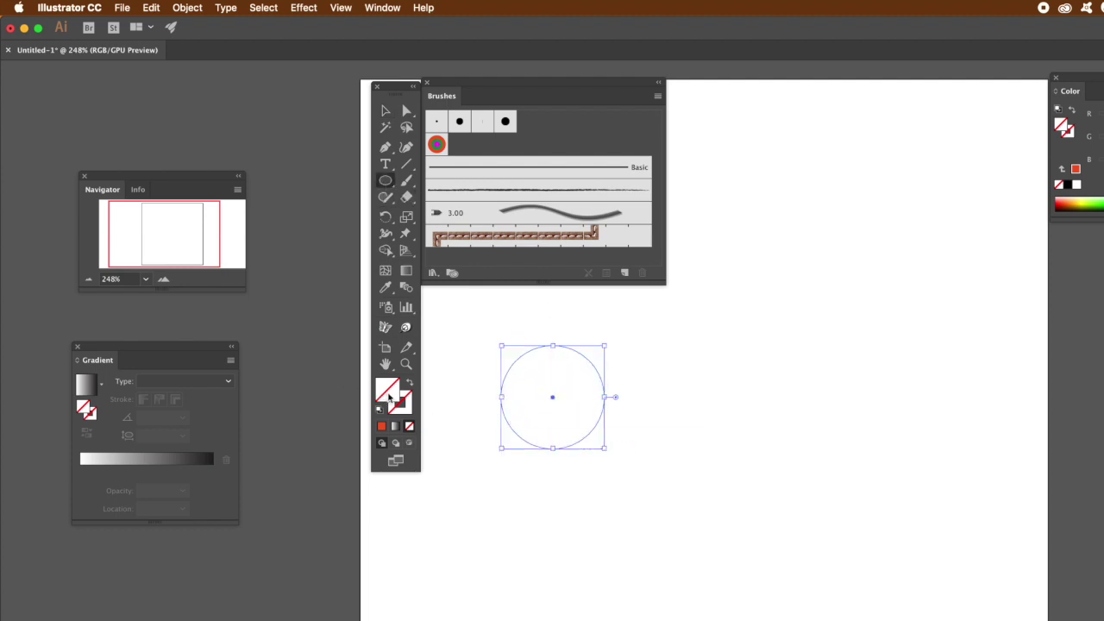
double_click(389, 396)
left_click_drag(664, 354, 702, 326)
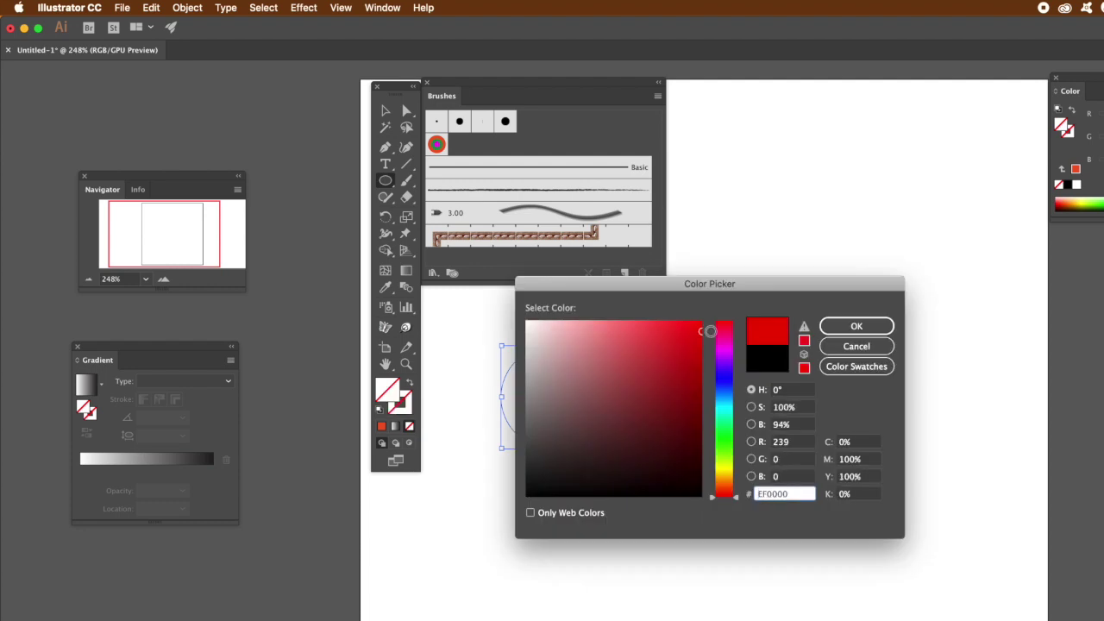
left_click(856, 326)
Step: Draw a smaller circle inside the red one and fill it yellow
mouse_move(523, 369)
left_mouse_down()
mouse_move(560, 381)
mouse_move(593, 412)
mouse_move(595, 430)
mouse_move(583, 428)
left_mouse_up()
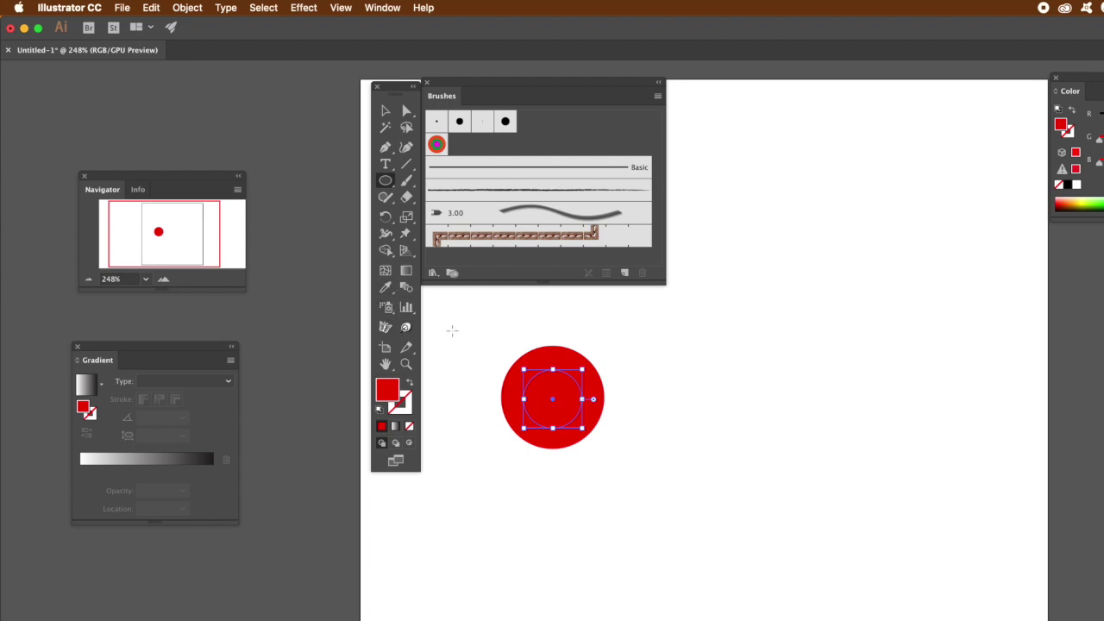
double_click(390, 396)
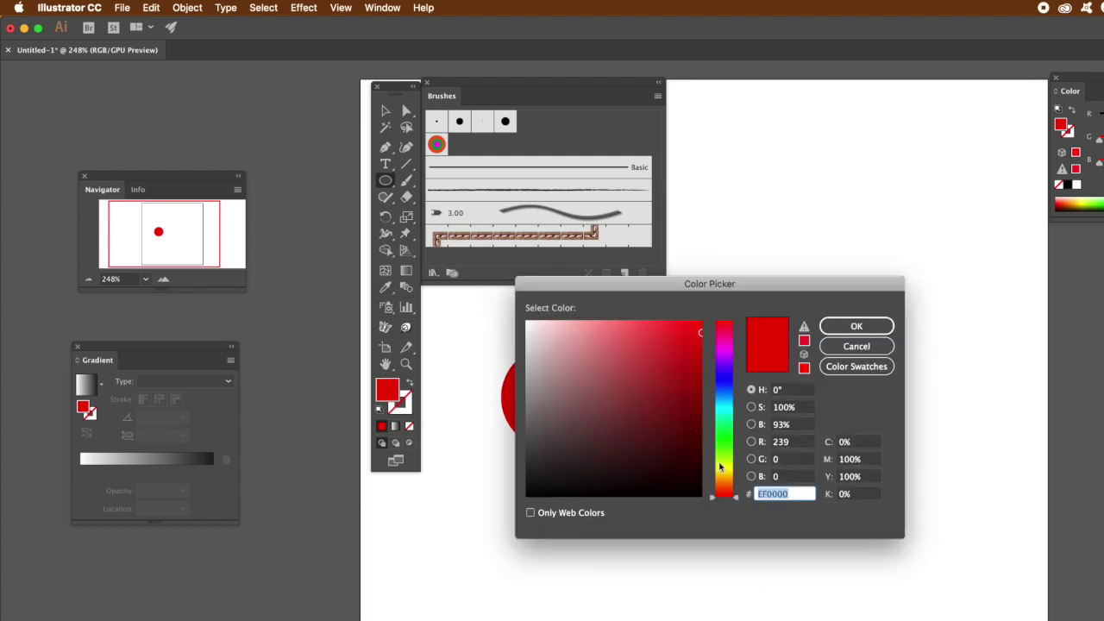
left_click_drag(720, 467, 722, 459)
left_click(856, 326)
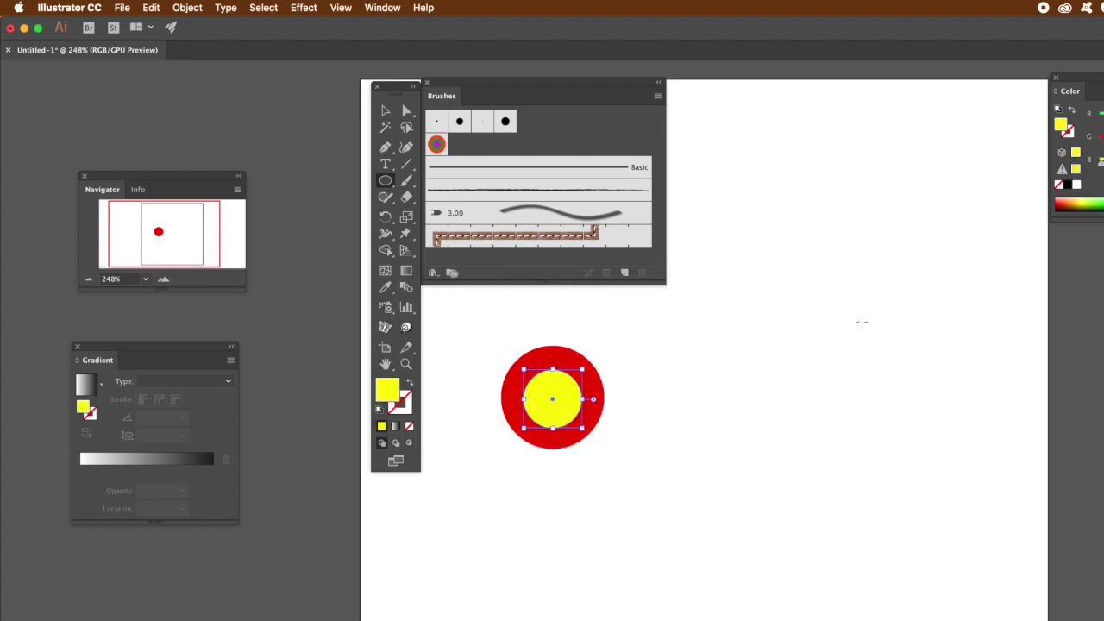
Step: Add a small dark olive centre circle, then marquee-select all three circles
mouse_move(553, 398)
left_mouse_down()
mouse_move(572, 386)
mouse_move(590, 406)
mouse_move(566, 409)
left_mouse_up()
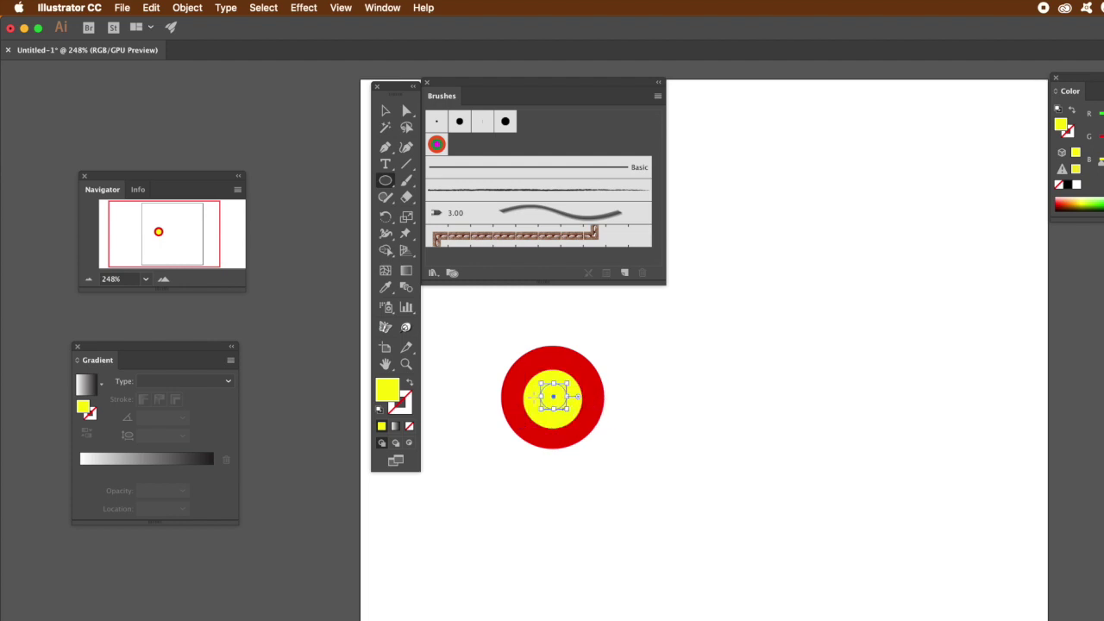
double_click(390, 392)
left_click(693, 425)
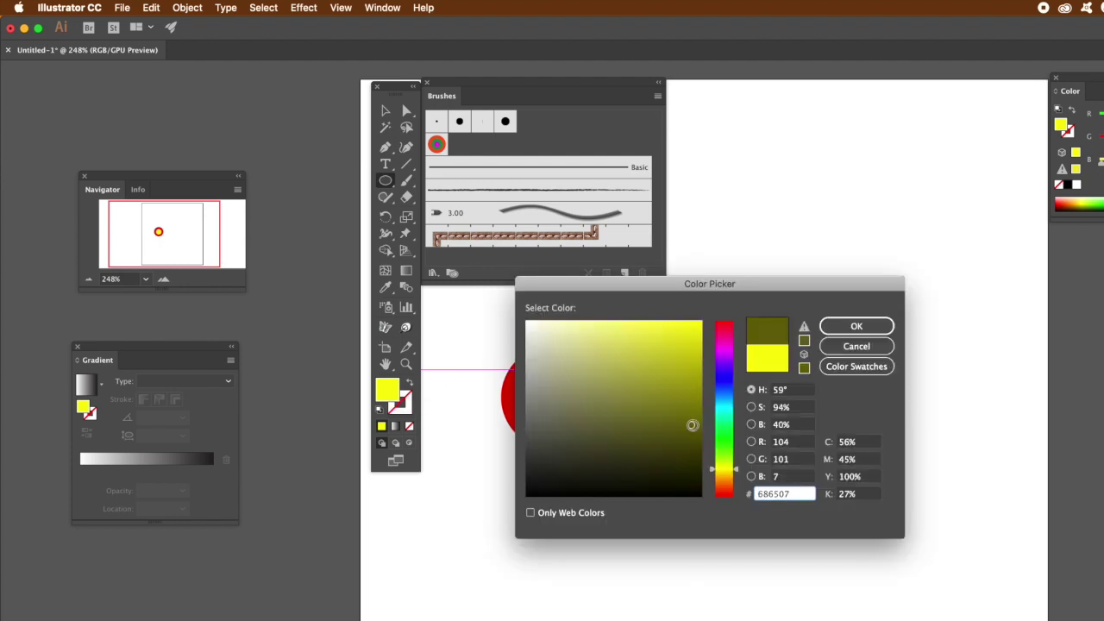
left_click(856, 326)
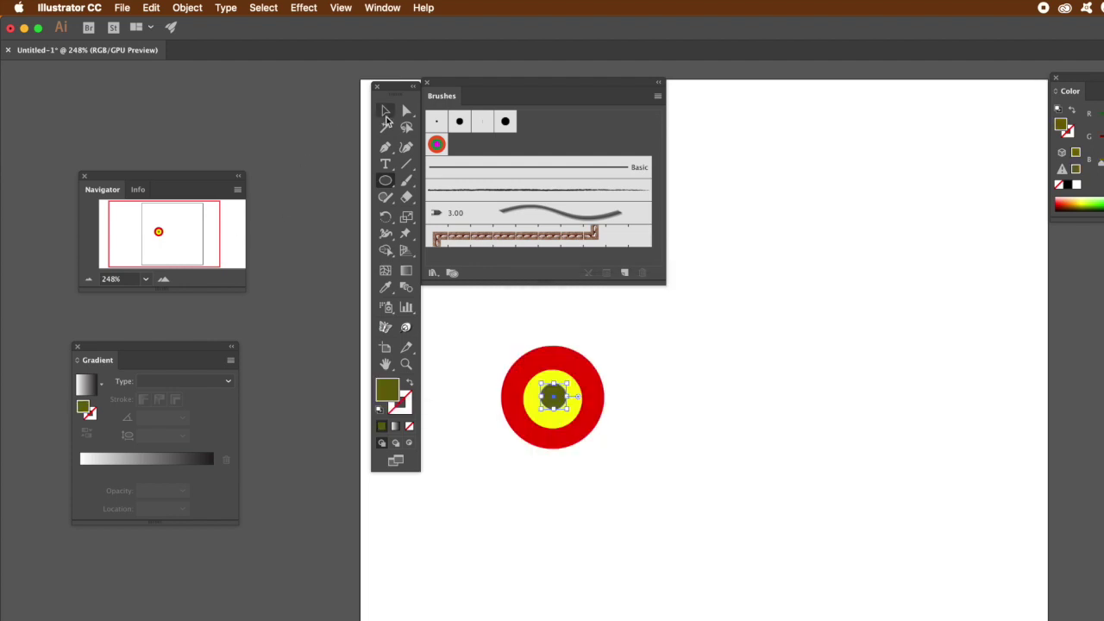
left_click(384, 110)
left_click(481, 345)
left_click_drag(479, 323, 643, 469)
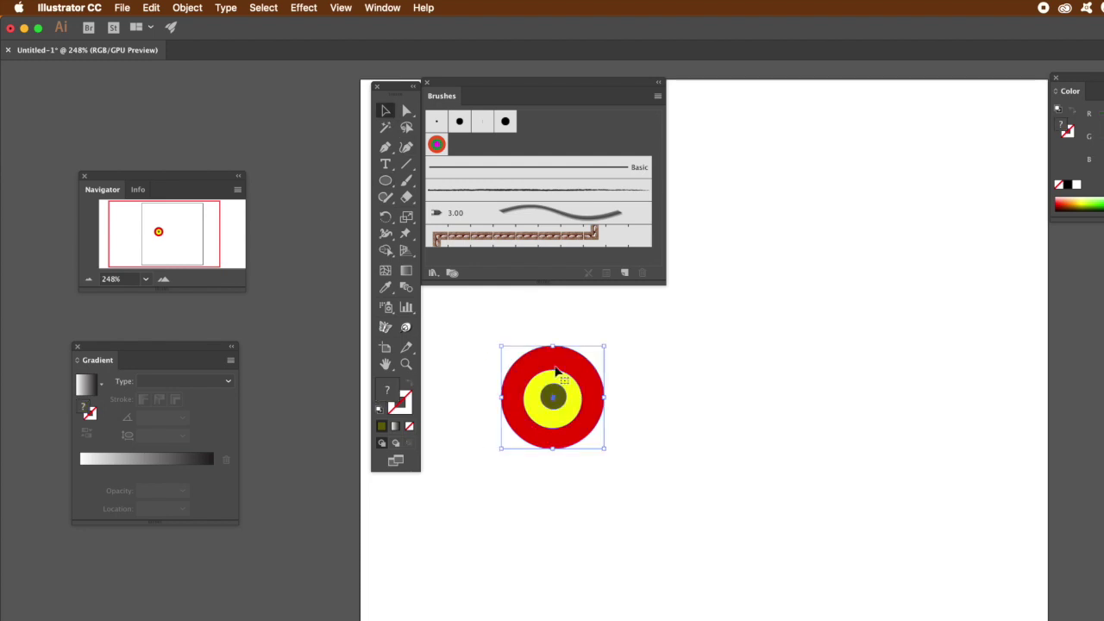
Step: Shrink the target to about half size and add it to the Brushes panel as a Scatter Brush
left_click_drag(604, 448, 553, 398)
left_click_drag(553, 359, 590, 137)
left_click_drag(698, 371, 661, 267)
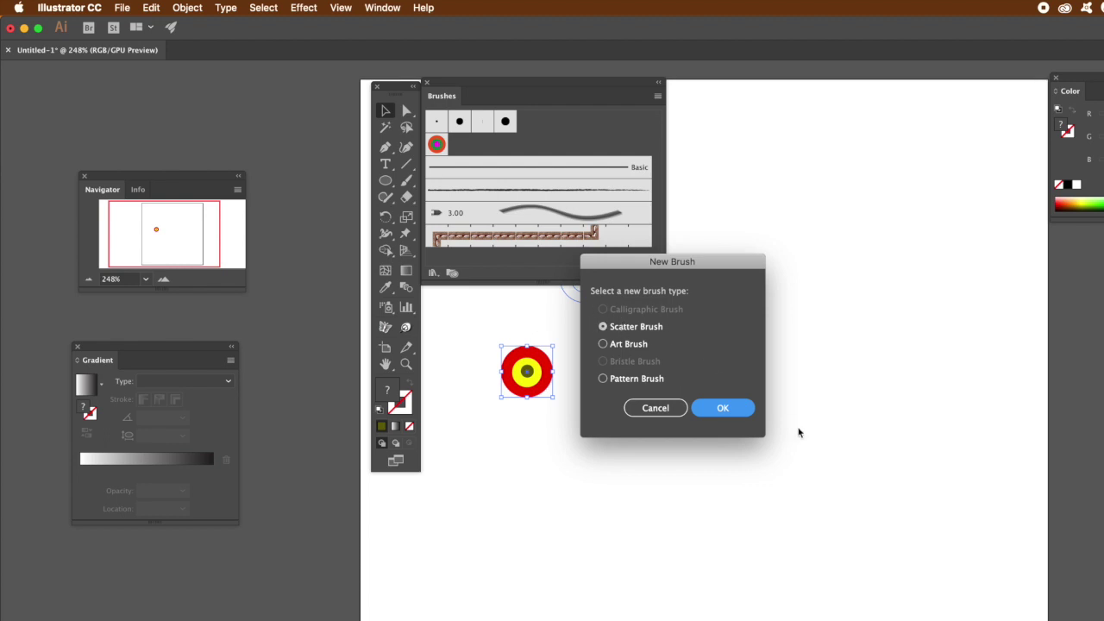
left_click(723, 408)
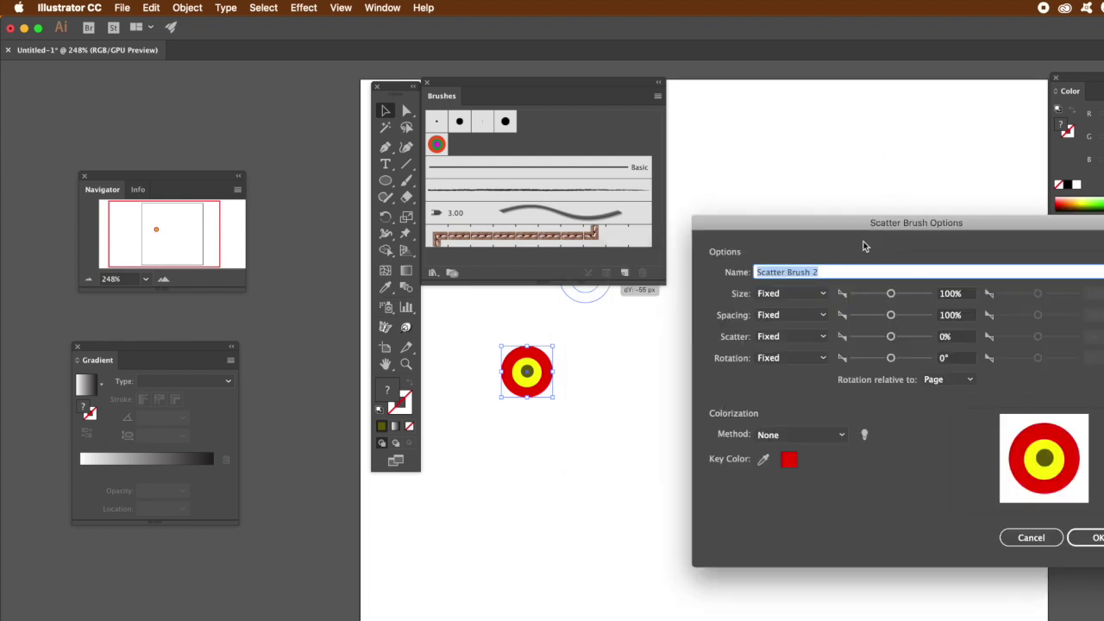
mouse_move(863, 246)
left_mouse_down()
mouse_move(703, 242)
mouse_move(728, 233)
left_mouse_up()
Step: Set the brush Size to Random with a 33% minimum and Spacing to Random
left_click(645, 297)
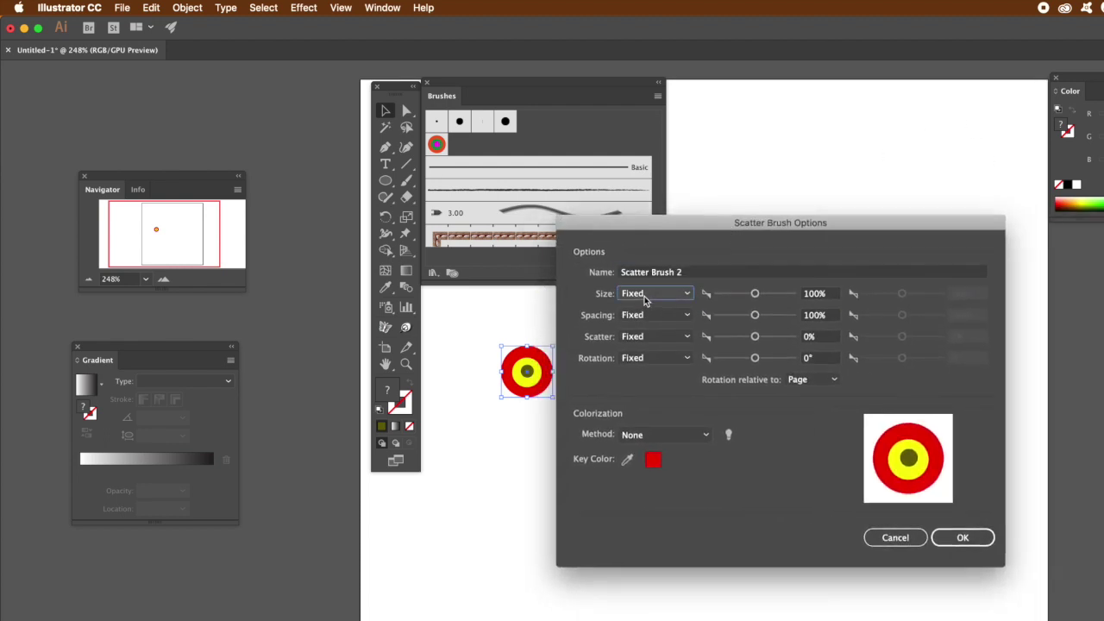
left_click(642, 312)
left_click_drag(758, 298, 729, 300)
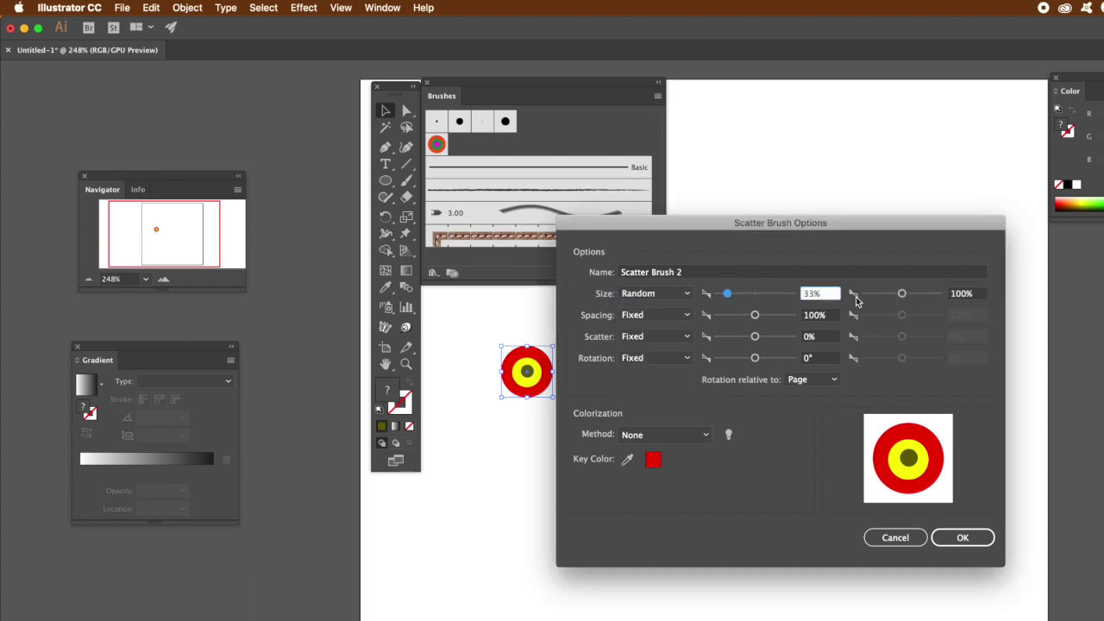
left_click_drag(752, 318, 729, 320)
left_click(655, 315)
left_click(661, 343)
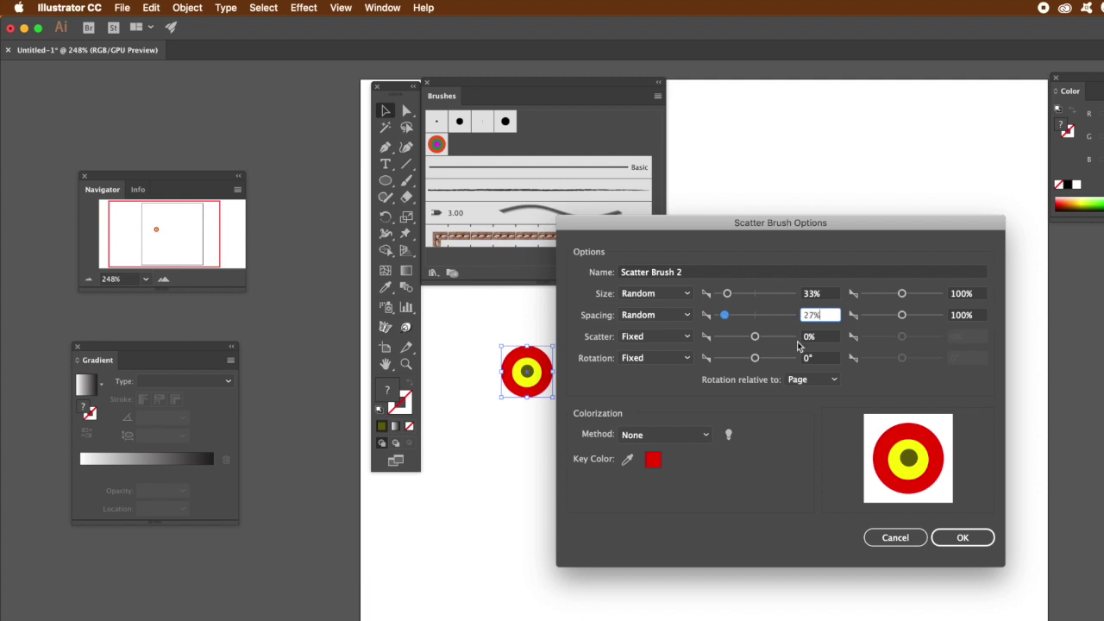
Step: Make Scatter Random with a wide negative-to-positive range, keep Colorization None, and save the brush
left_click(654, 337)
left_click(657, 365)
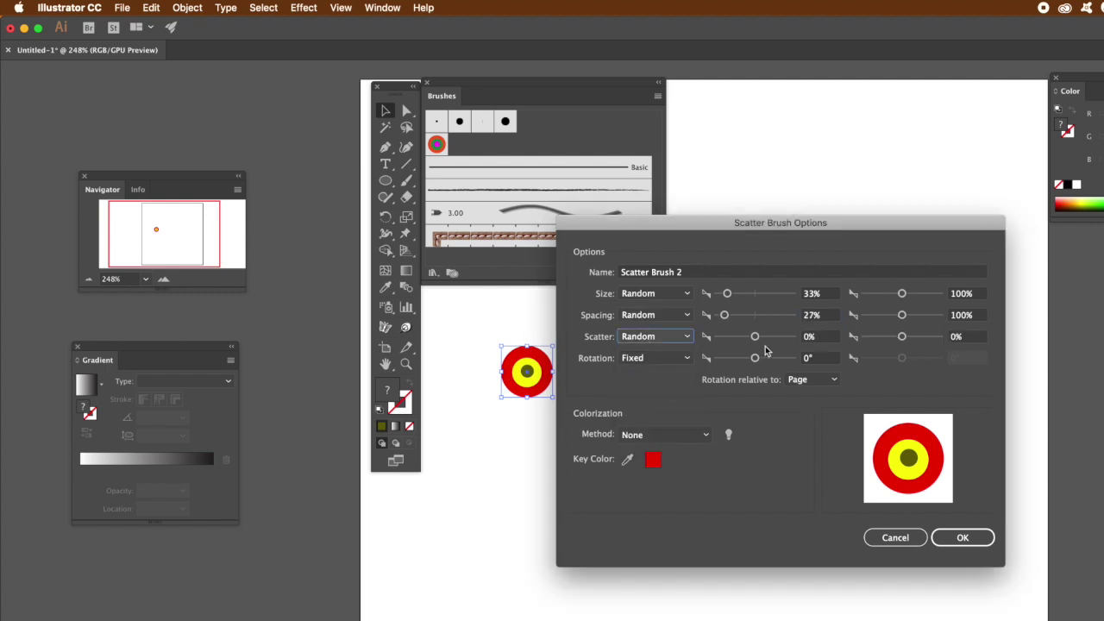
left_click_drag(754, 338, 747, 337)
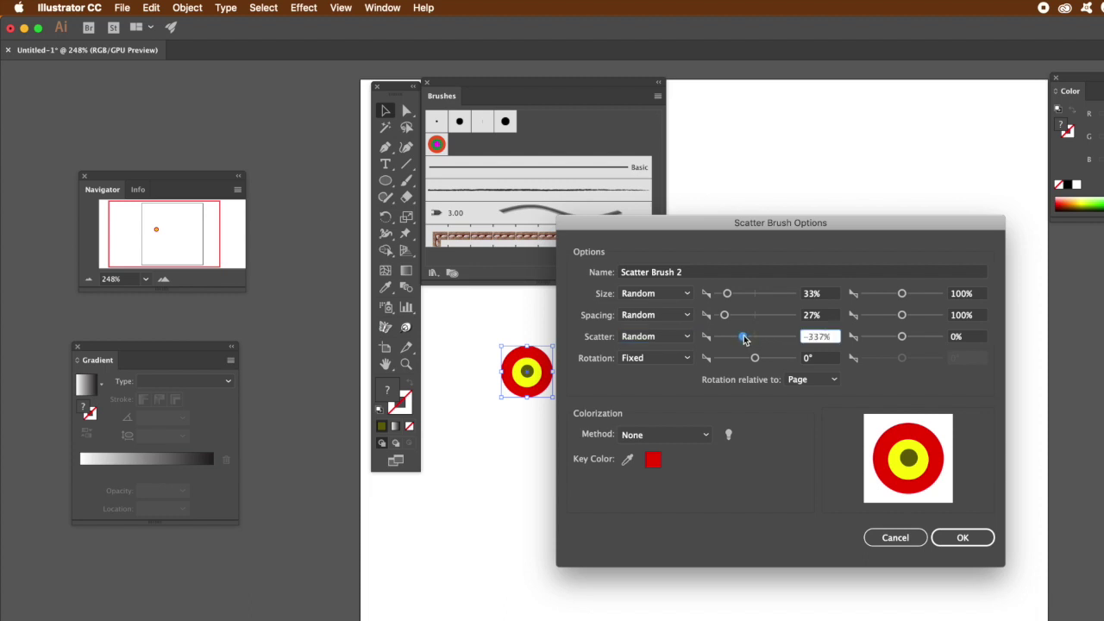
left_click_drag(902, 337, 905, 337)
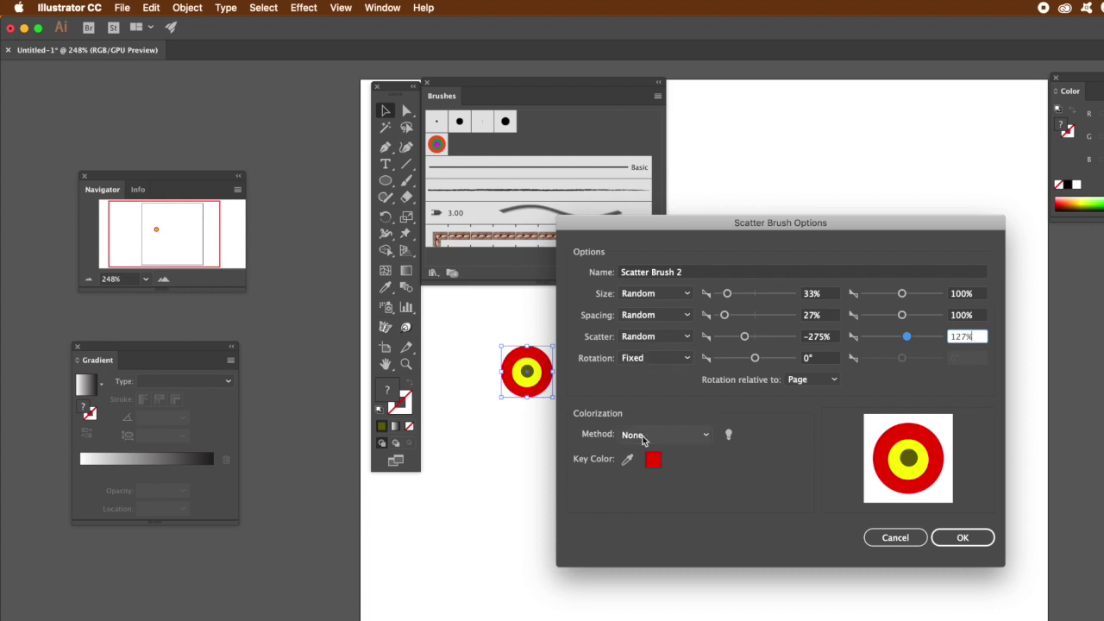
left_click(674, 436)
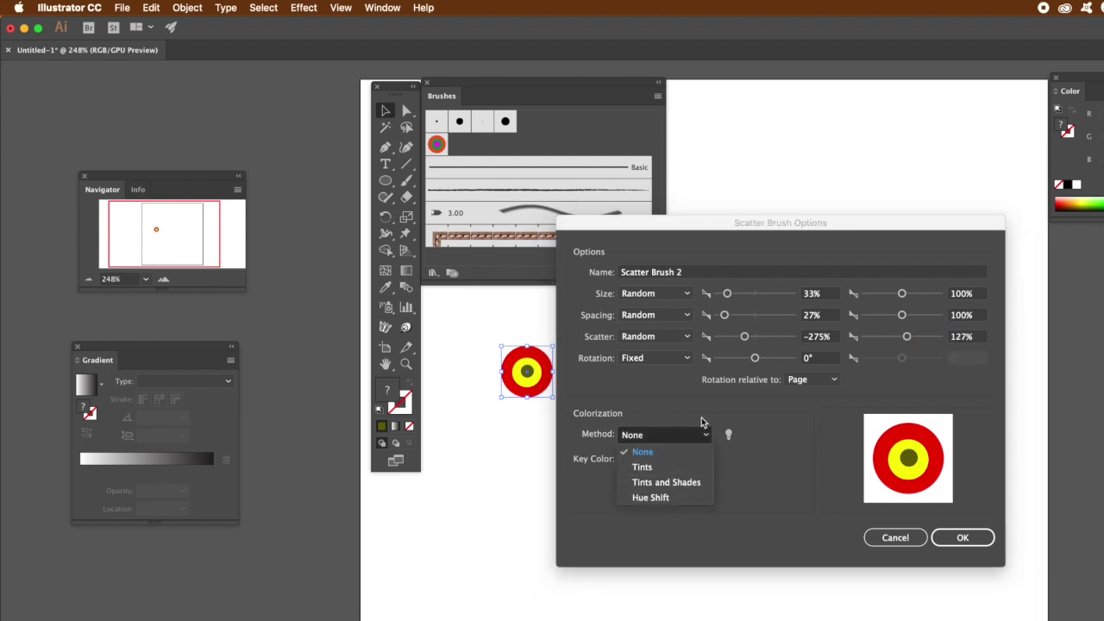
left_click(669, 433)
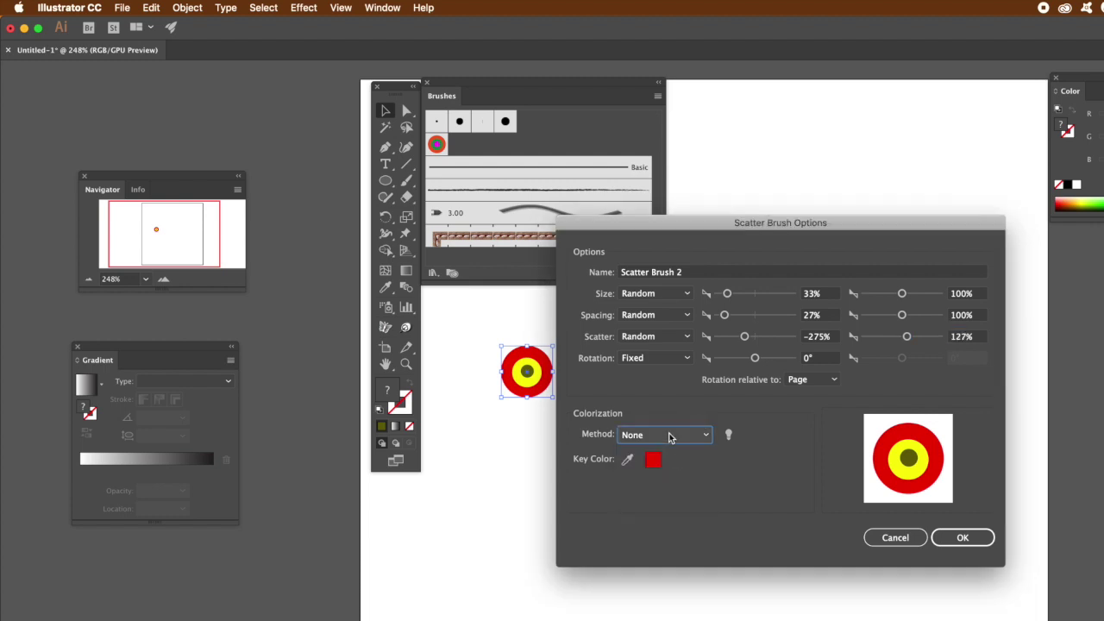
left_click(964, 537)
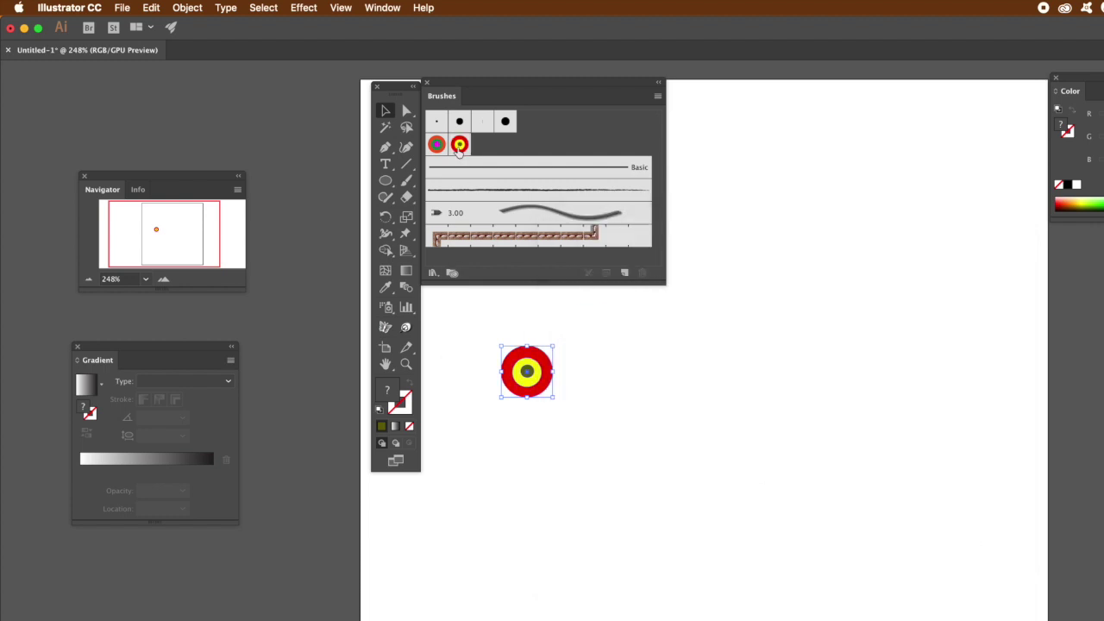
Step: Delete the original target and start a new Curvature path with two anchors
key("Delete")
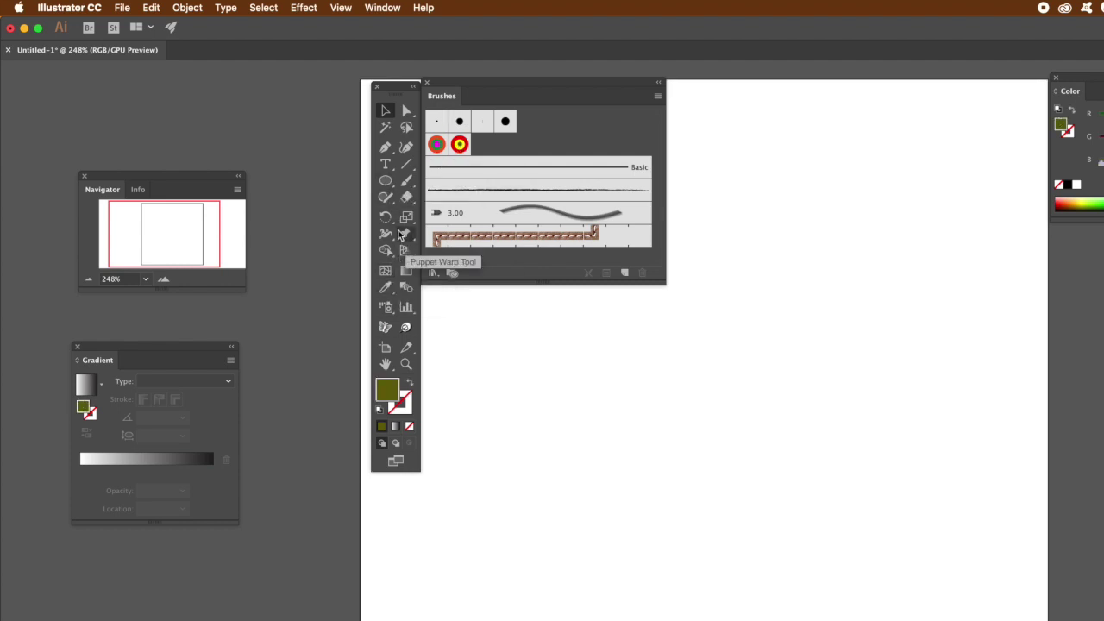
left_click(408, 152)
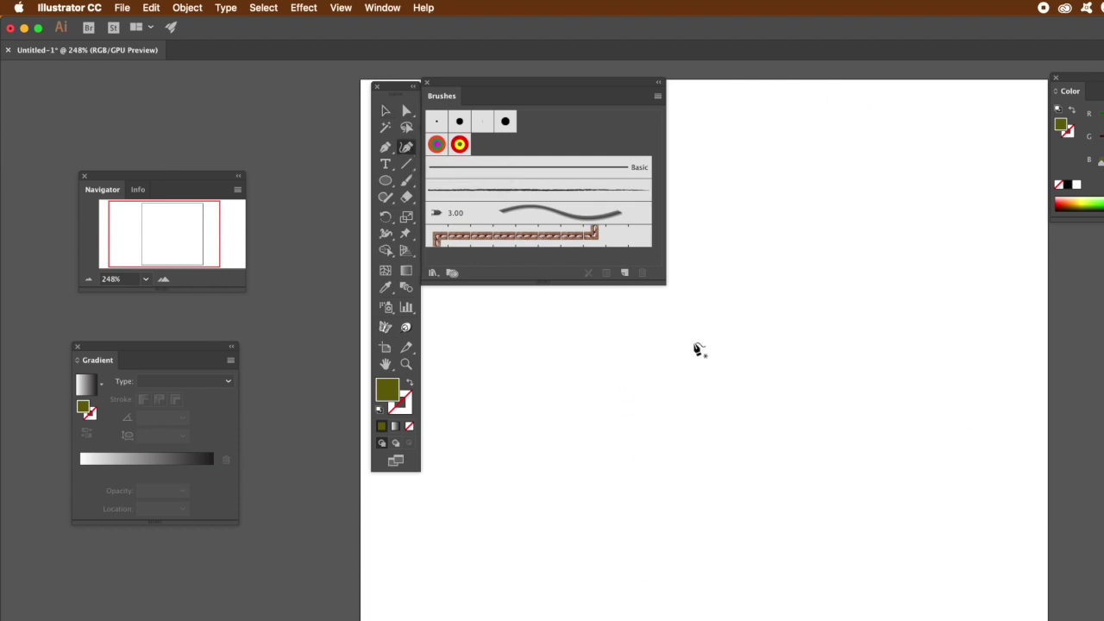
left_click(820, 286)
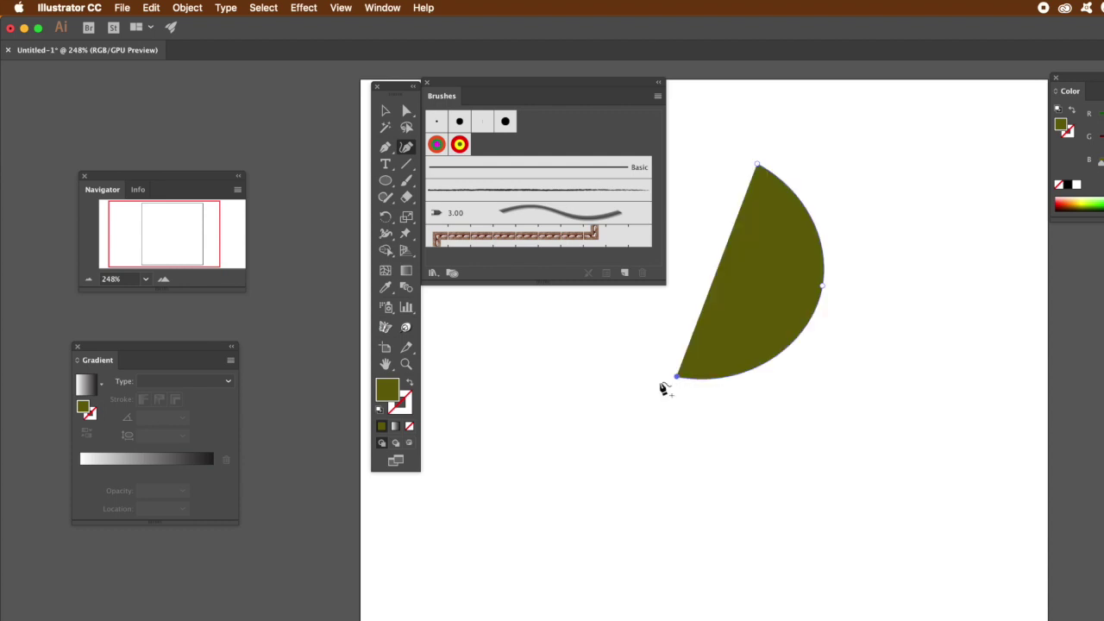
left_click(674, 376)
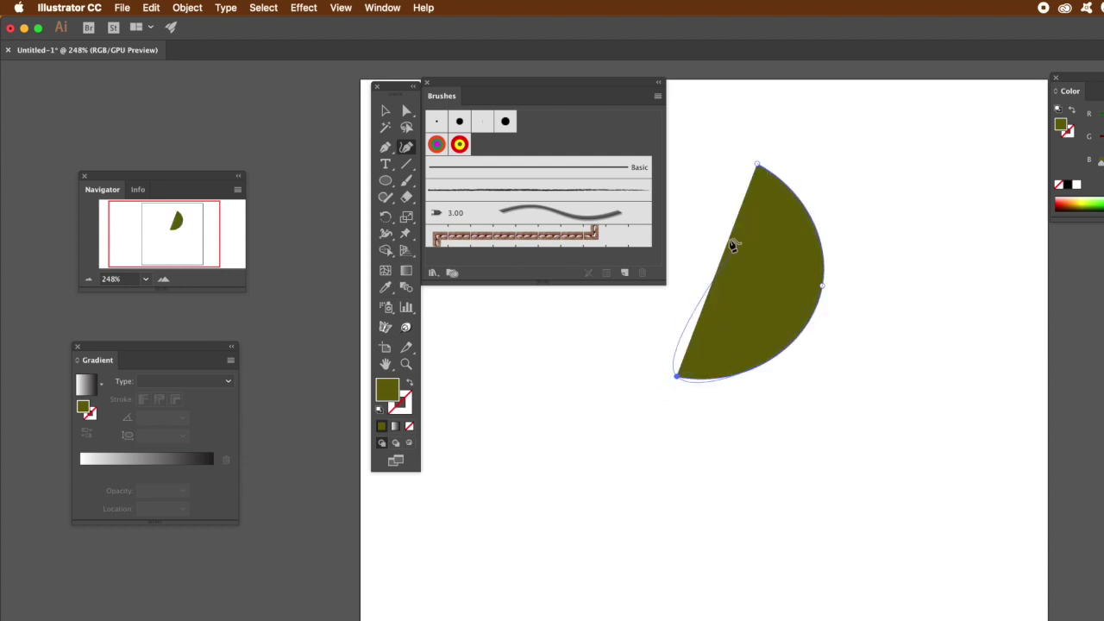
Step: Leave the olive #666306 fill unchanged in the Color Picker, then set the path's fill to None
double_click(387, 390)
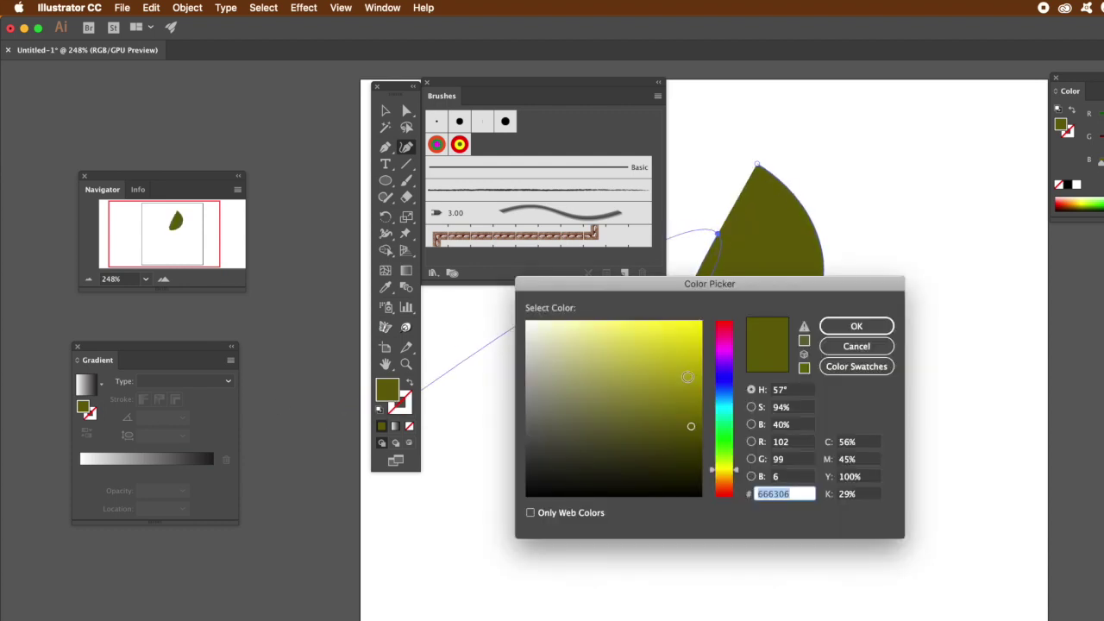
left_click(844, 348)
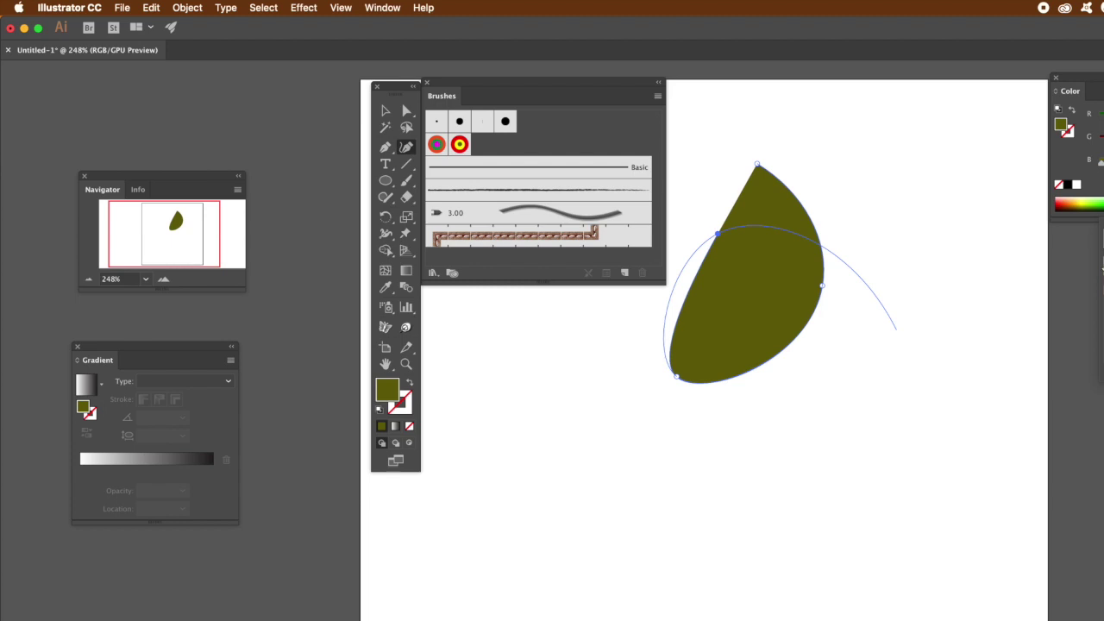
key("slash")
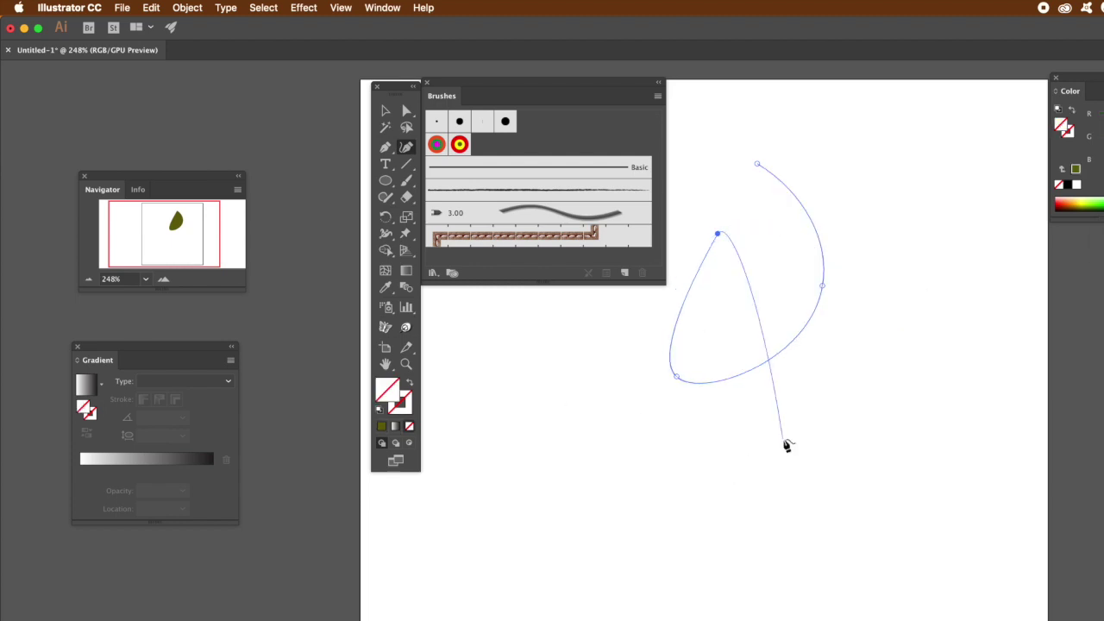
Step: Extend the curve through a lower-left loop and back up toward the top, ending that run
left_click(766, 487)
left_click(650, 493)
left_click(567, 374)
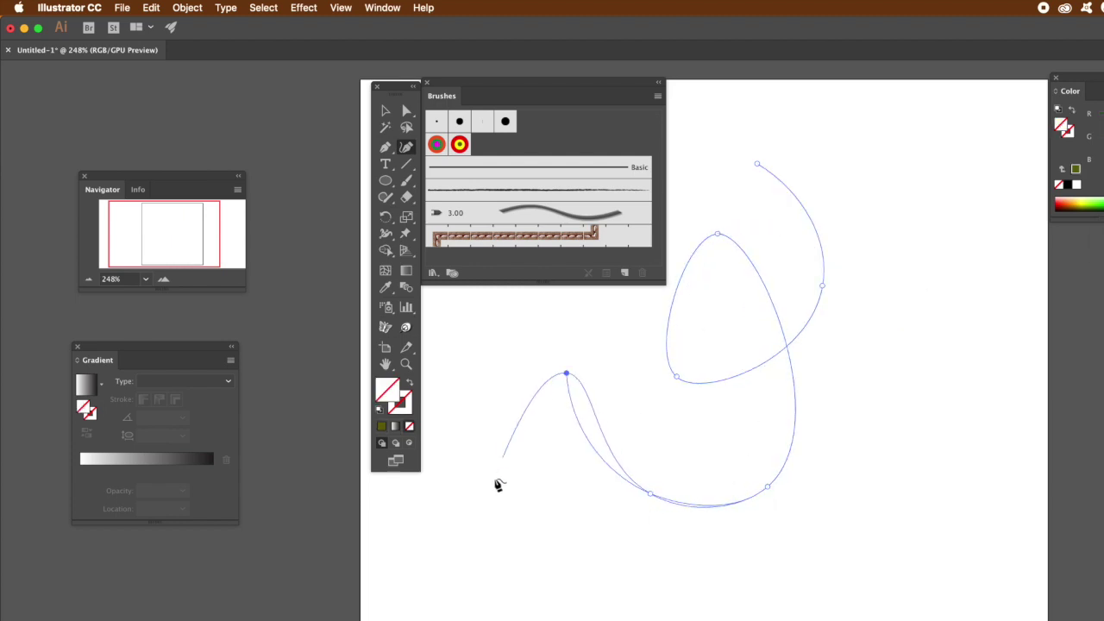
left_click(494, 477)
left_click(652, 583)
left_click(784, 548)
left_click(833, 412)
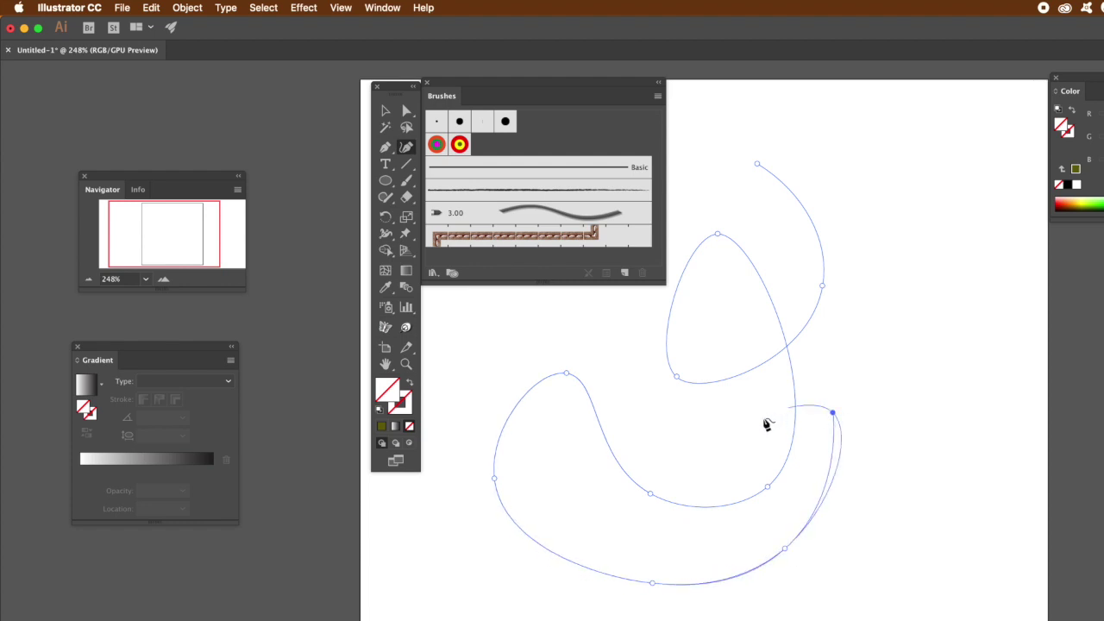
left_click(736, 419)
left_click(655, 431)
left_click(603, 360)
left_click(598, 311)
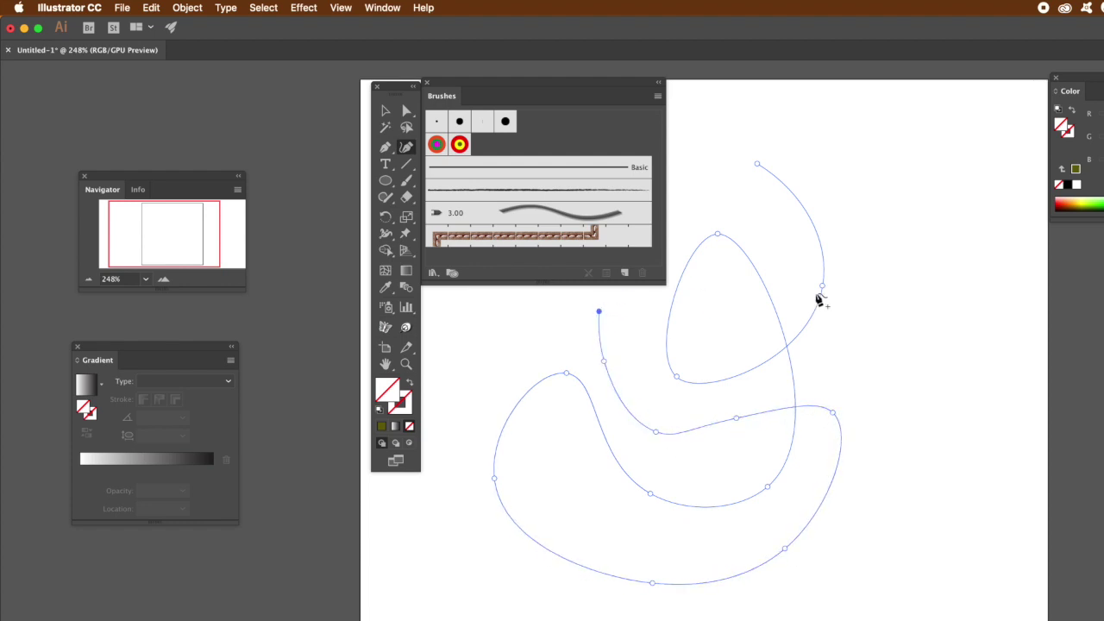
left_click(856, 299)
left_click(882, 213)
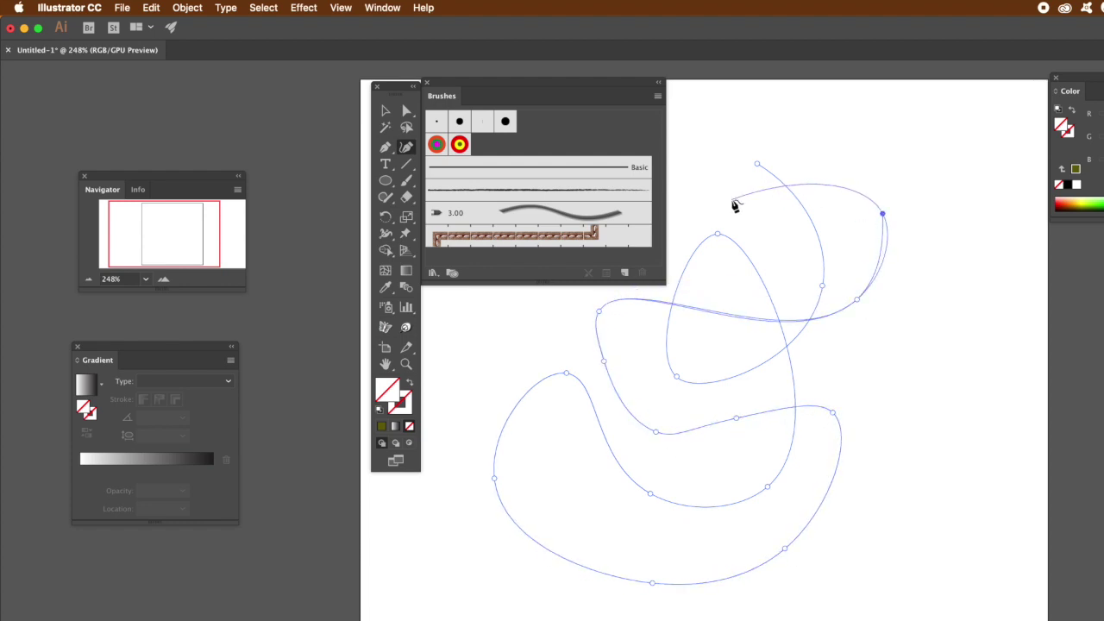
left_click(731, 200)
key("Escape")
Step: Continue the winding curve down the left, across the right and top, then select the finished path
left_click(484, 343)
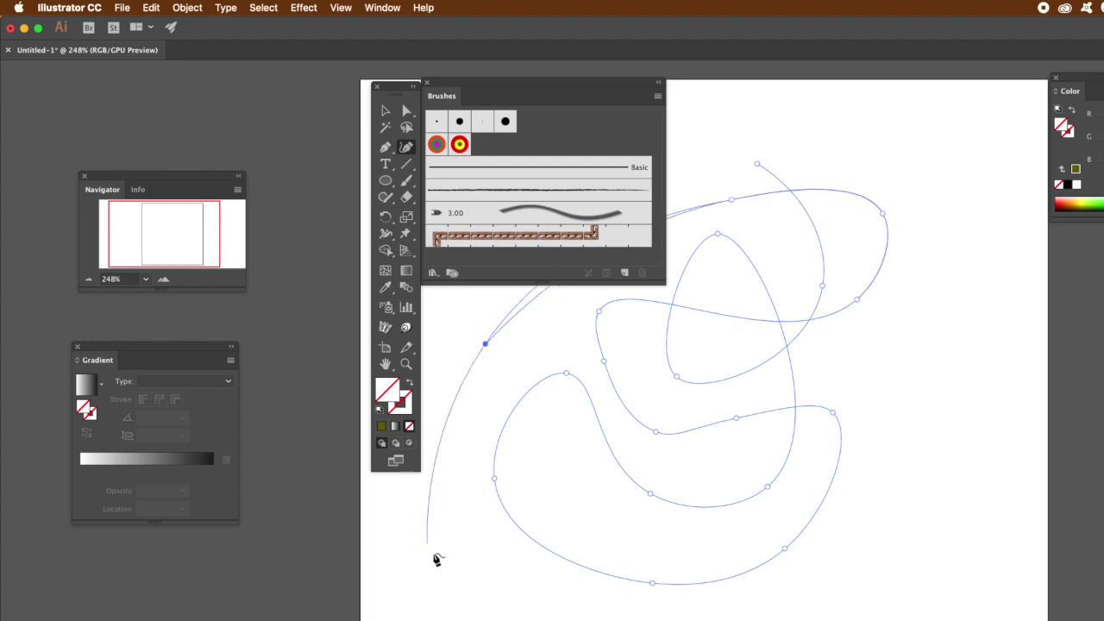
left_click(433, 554)
left_click(648, 617)
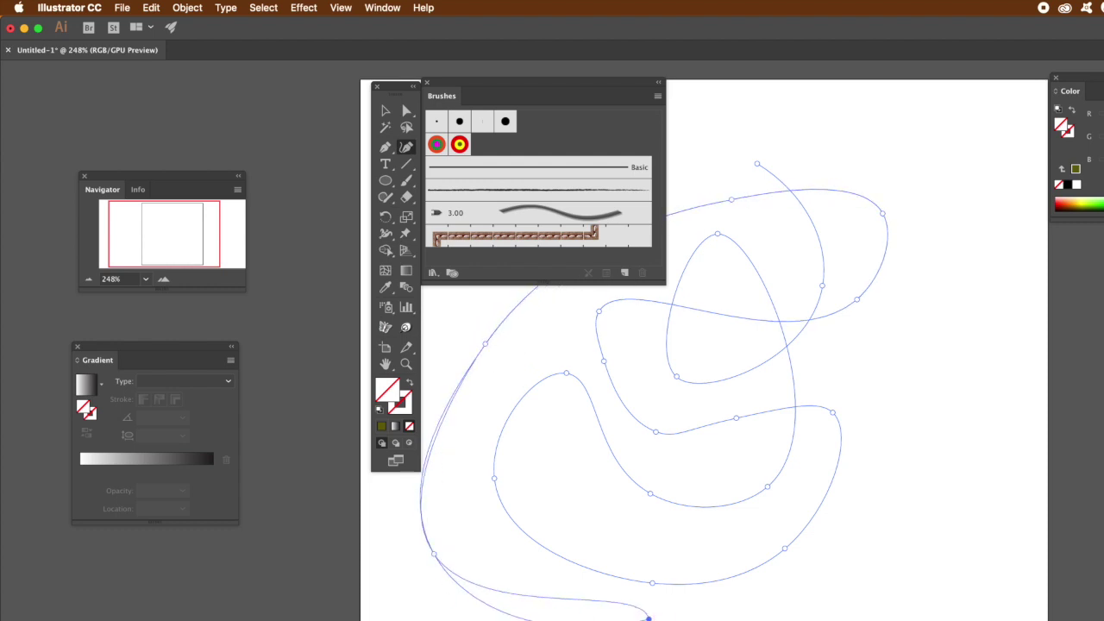
left_click(563, 447)
left_click(863, 323)
left_click(916, 441)
left_click(851, 548)
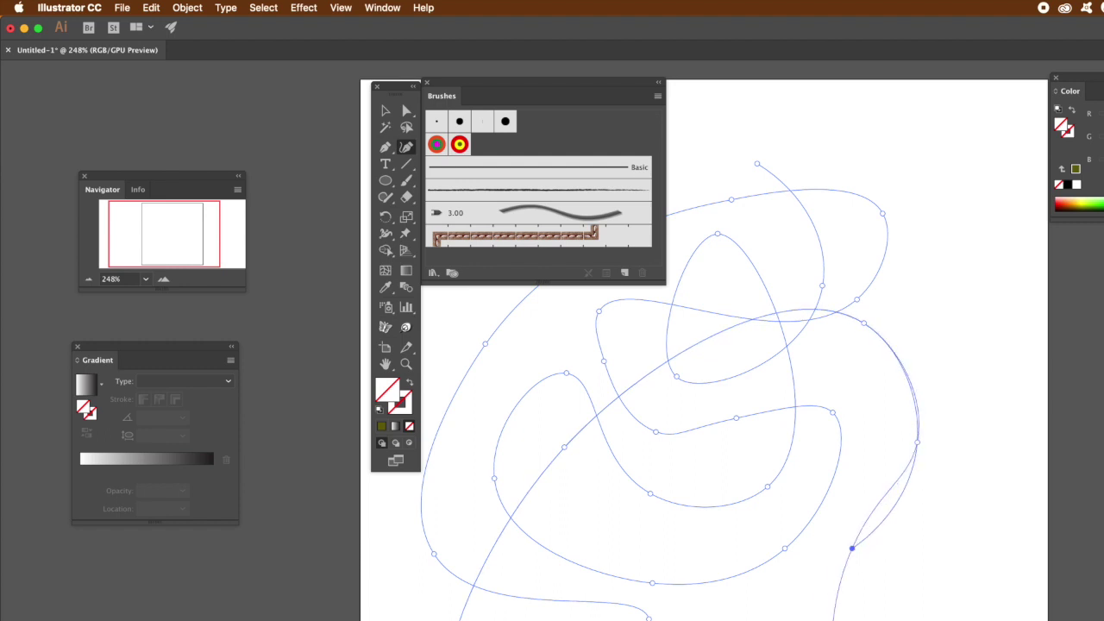
left_click(963, 566)
left_click(701, 518)
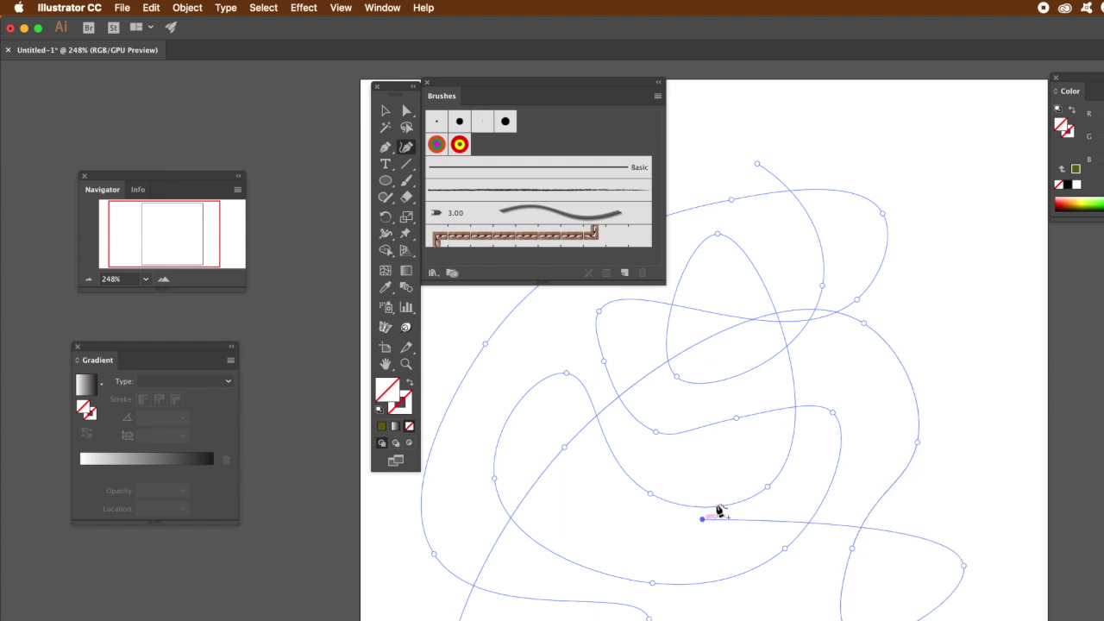
left_click(727, 463)
left_click(848, 369)
left_click(950, 300)
left_click(925, 216)
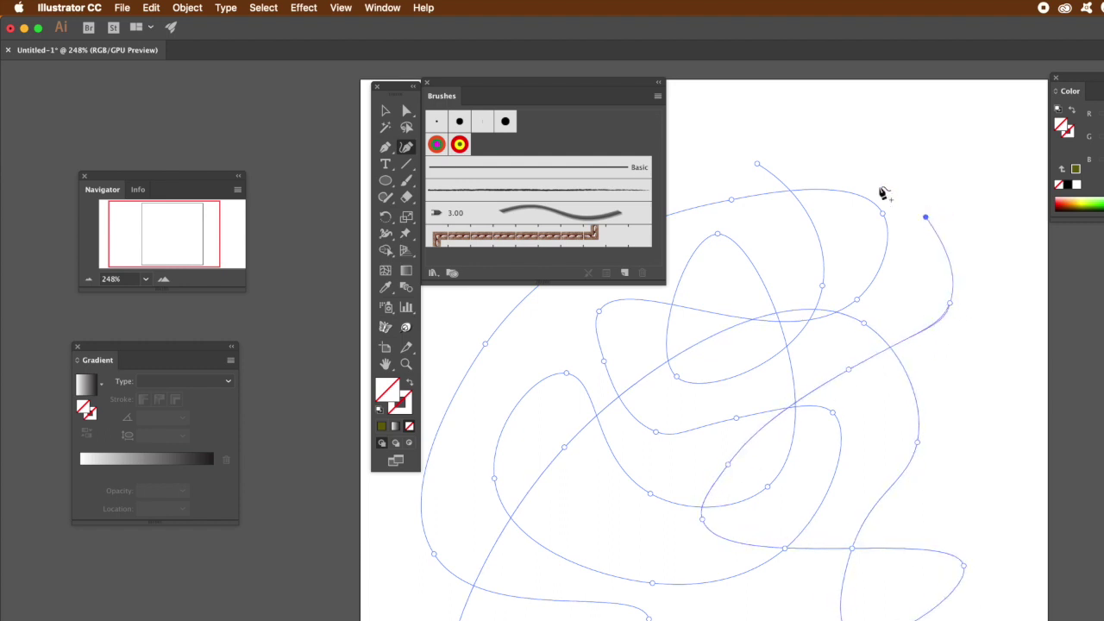
left_click(839, 168)
left_click(712, 131)
left_click(688, 171)
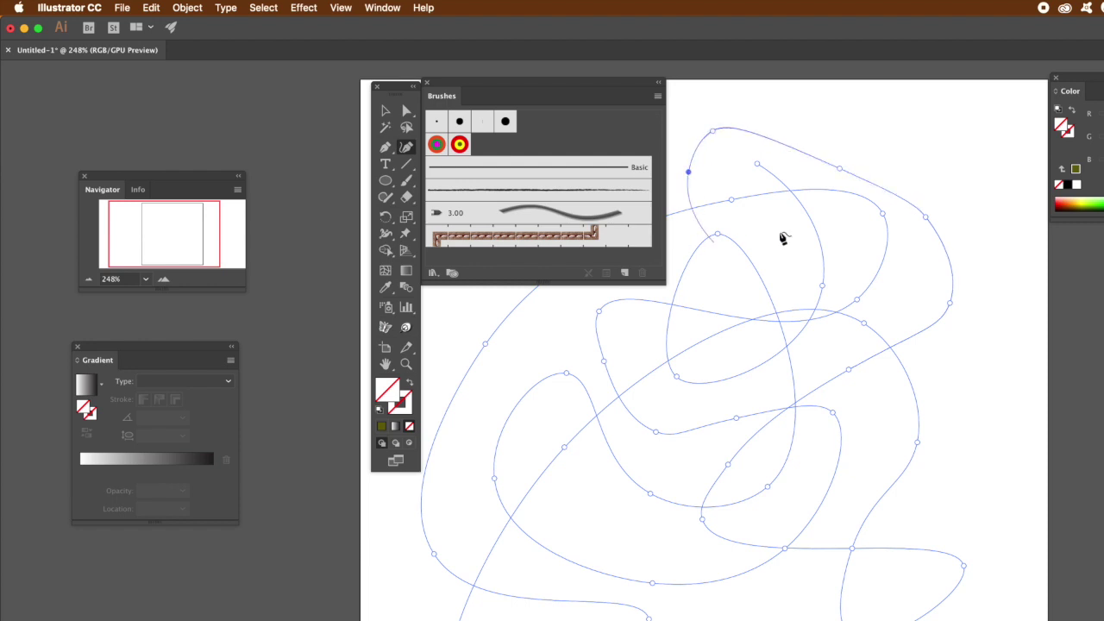
left_click(780, 229)
left_click(732, 289)
left_click(681, 336)
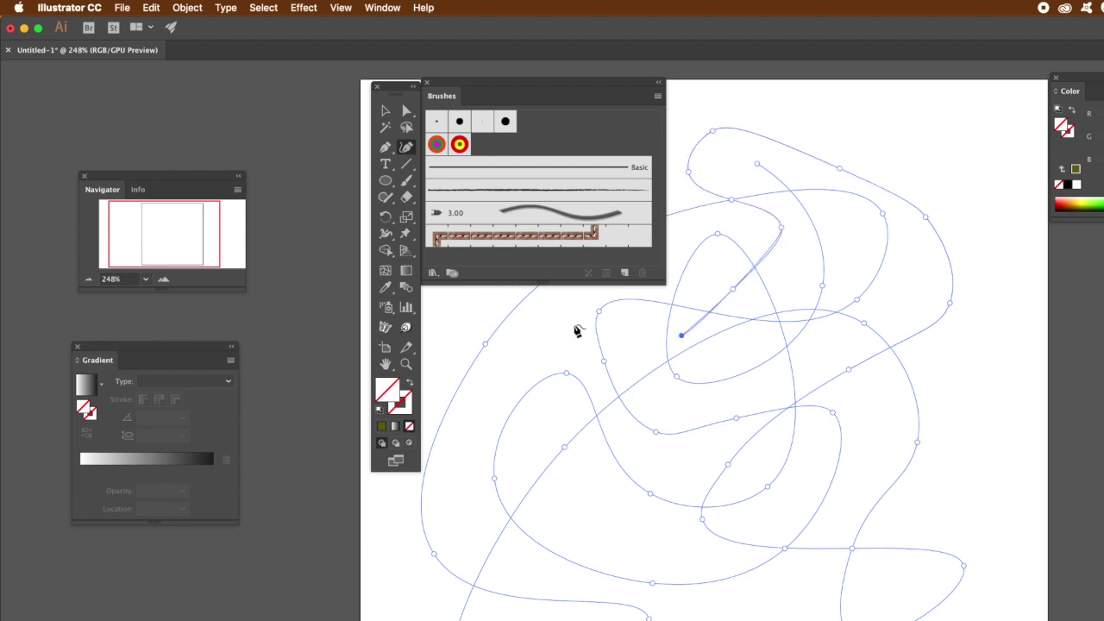
left_click(538, 326)
left_click(460, 307)
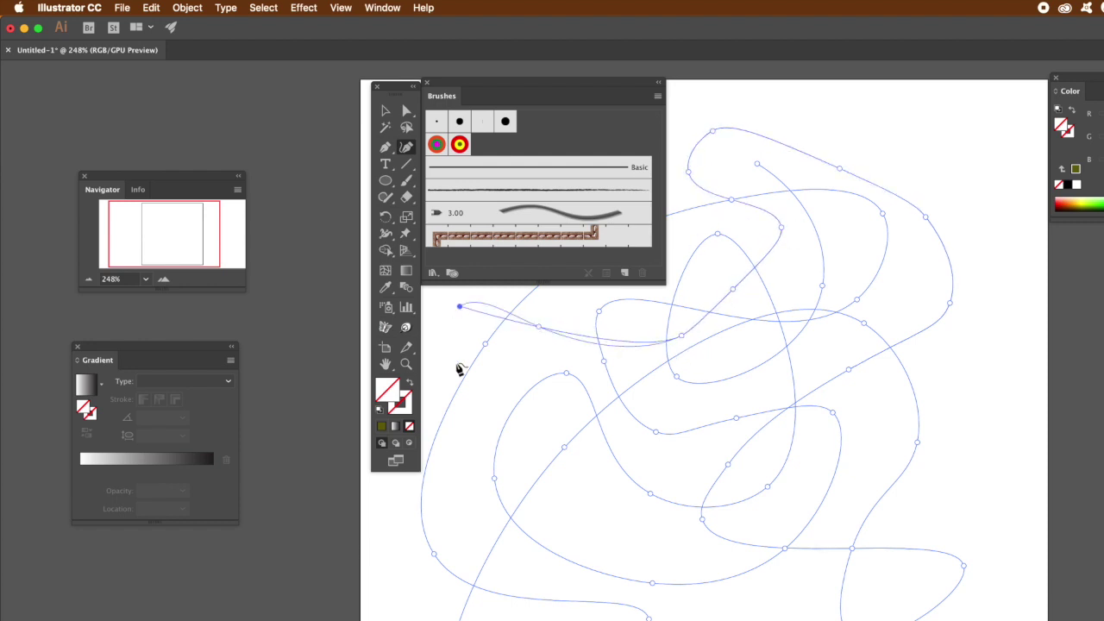
left_click(394, 577)
left_click(592, 512)
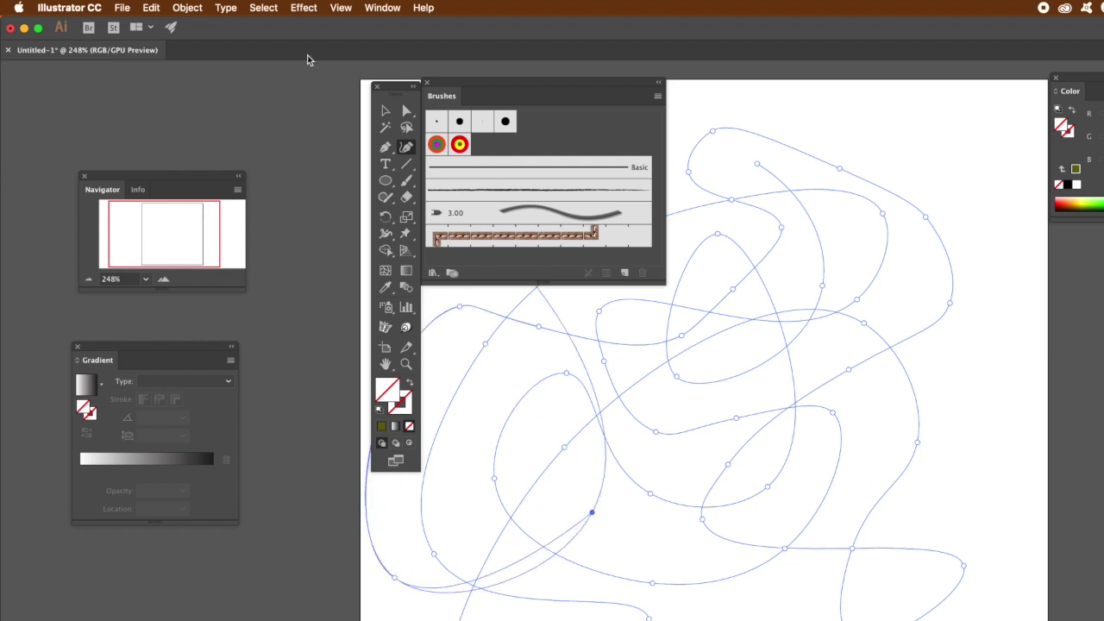
left_click(385, 110)
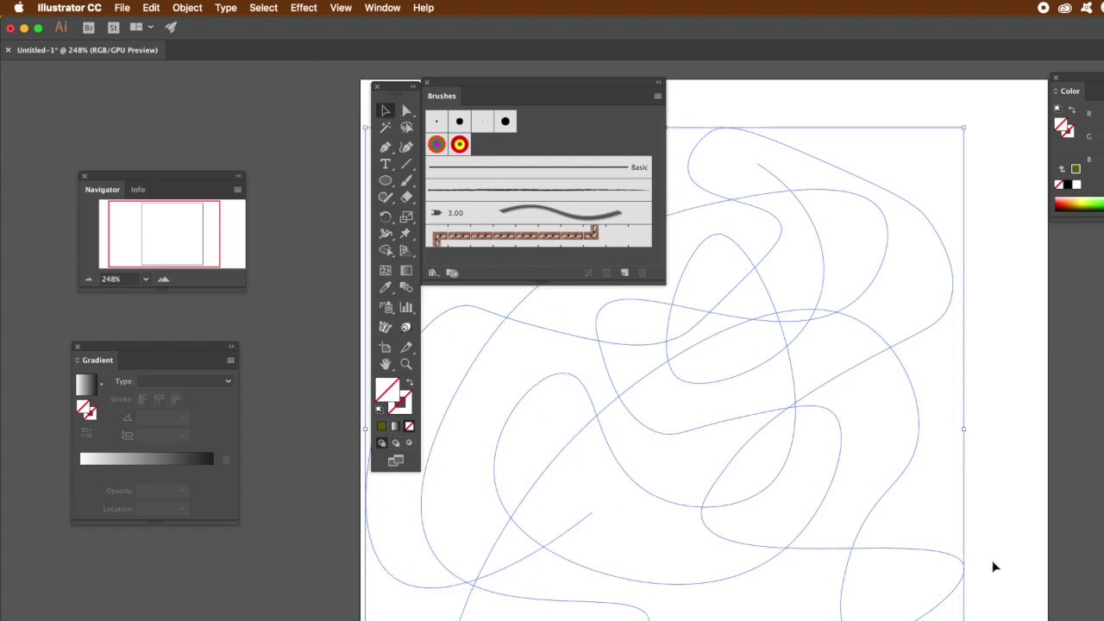
Step: Apply the red-and-yellow target scatter brush to the path, expand its appearance, and start Recolor with Preset
left_click(459, 145)
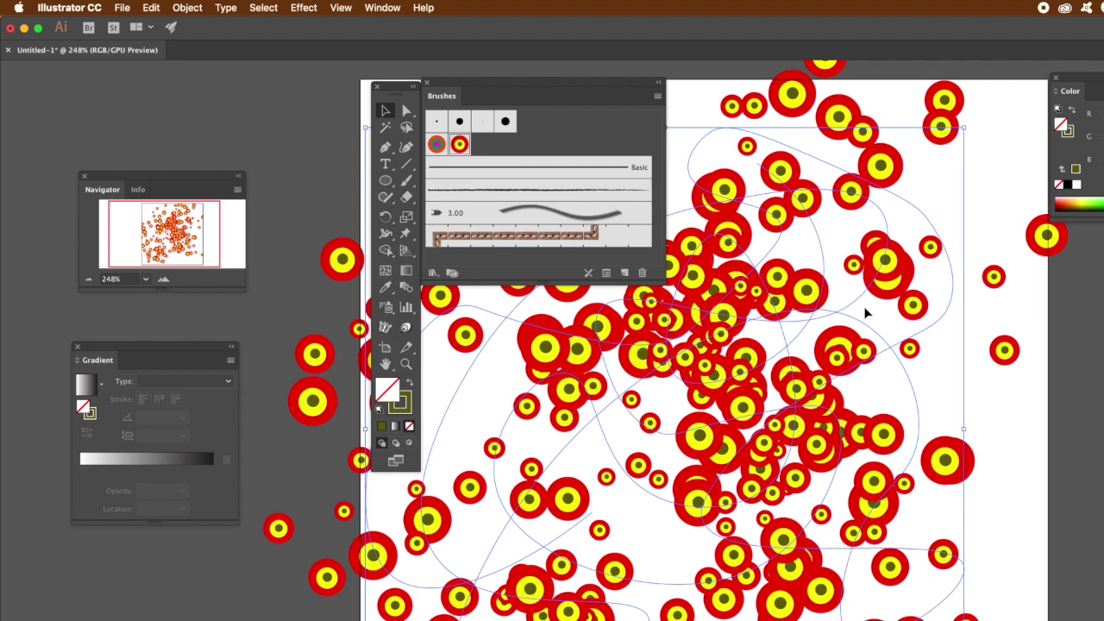
left_click(188, 8)
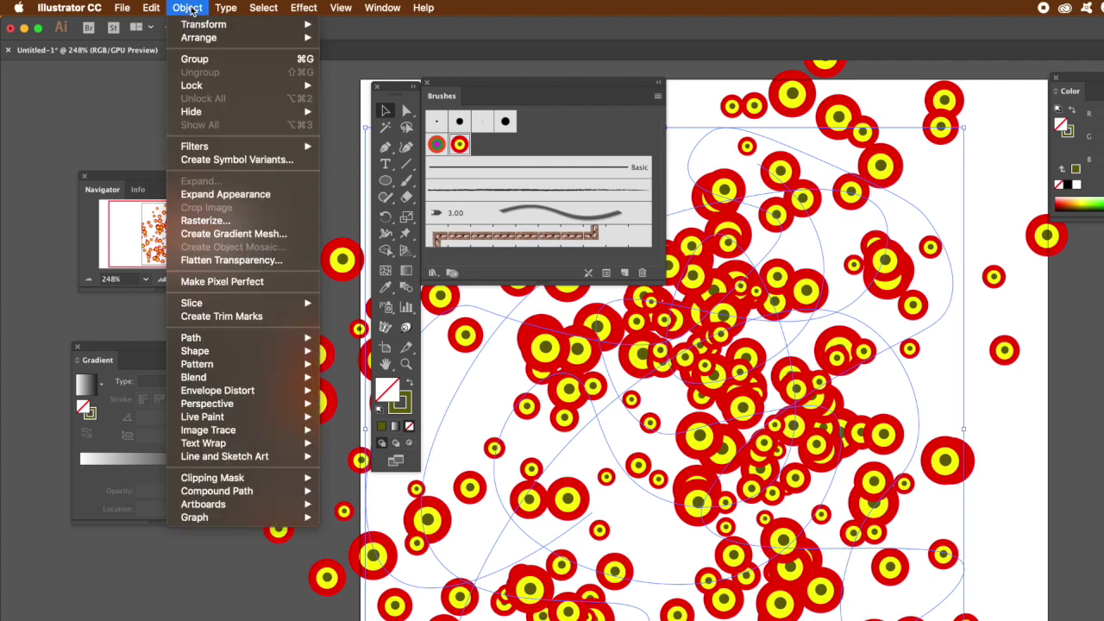
left_click(246, 195)
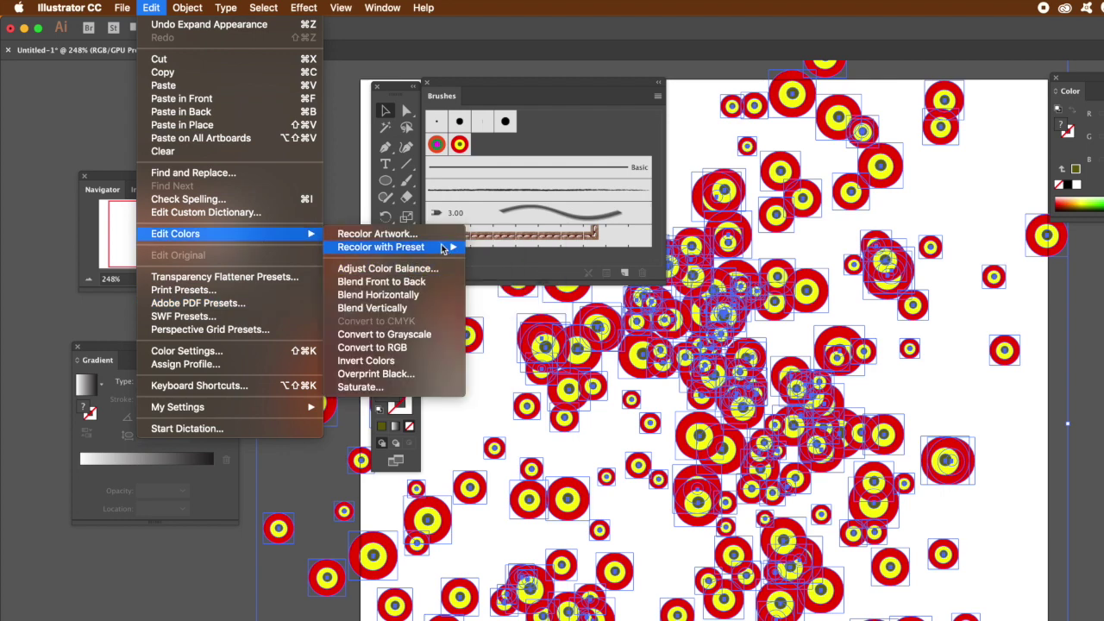
left_click(518, 246)
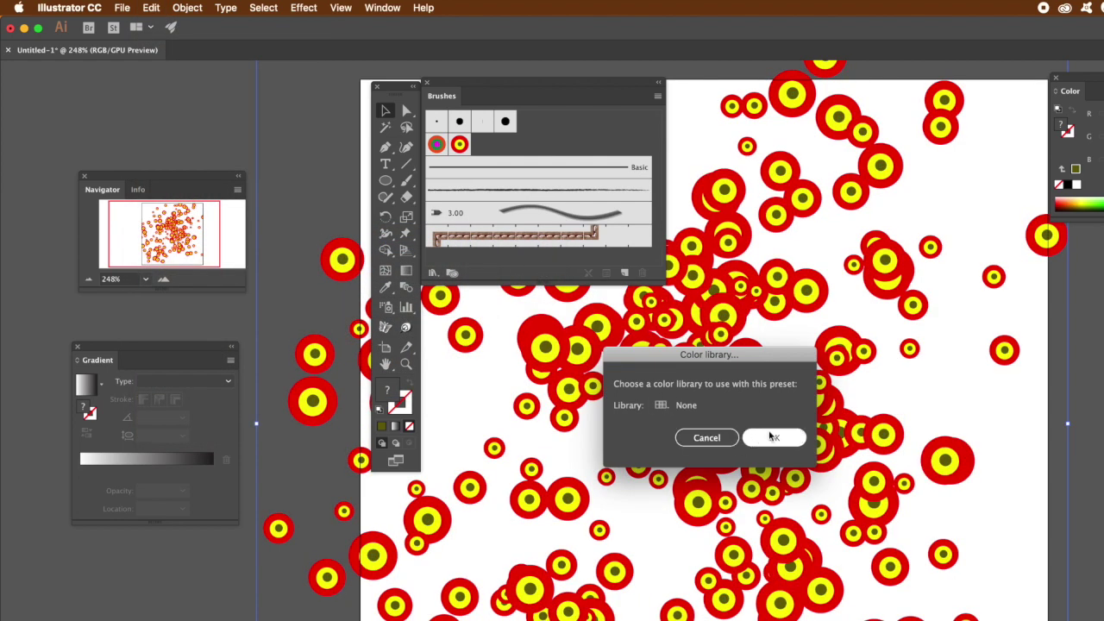
Step: Recolor the motifs using the Ancient library and Analogous harmony, shuffled to brown rings with blue centres
left_click(670, 413)
mouse_move(699, 455)
left_click(811, 461)
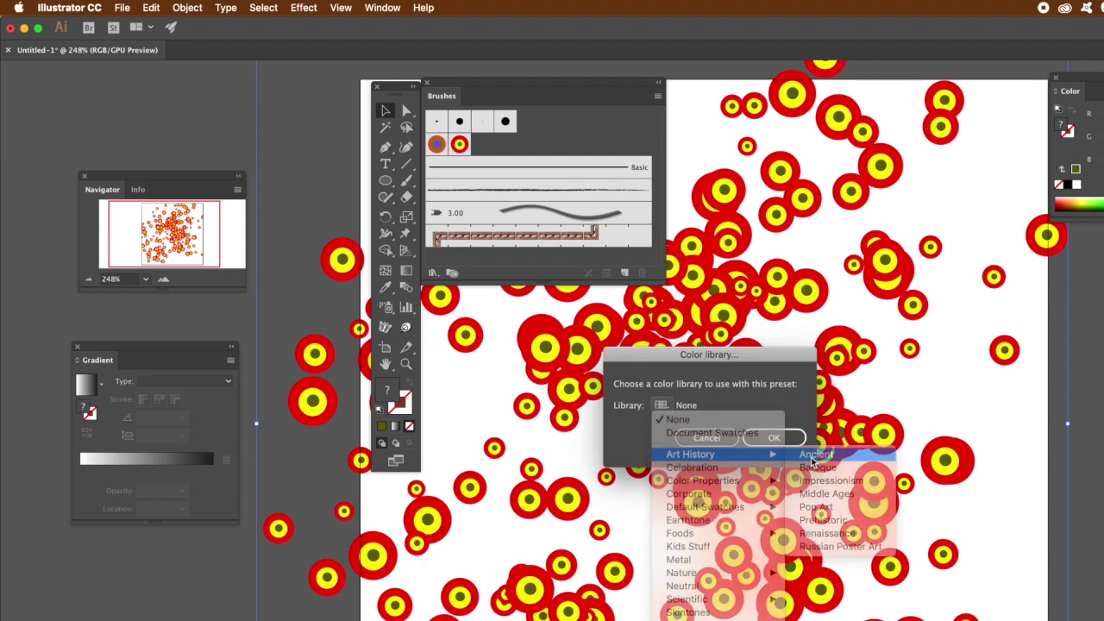
left_click(773, 438)
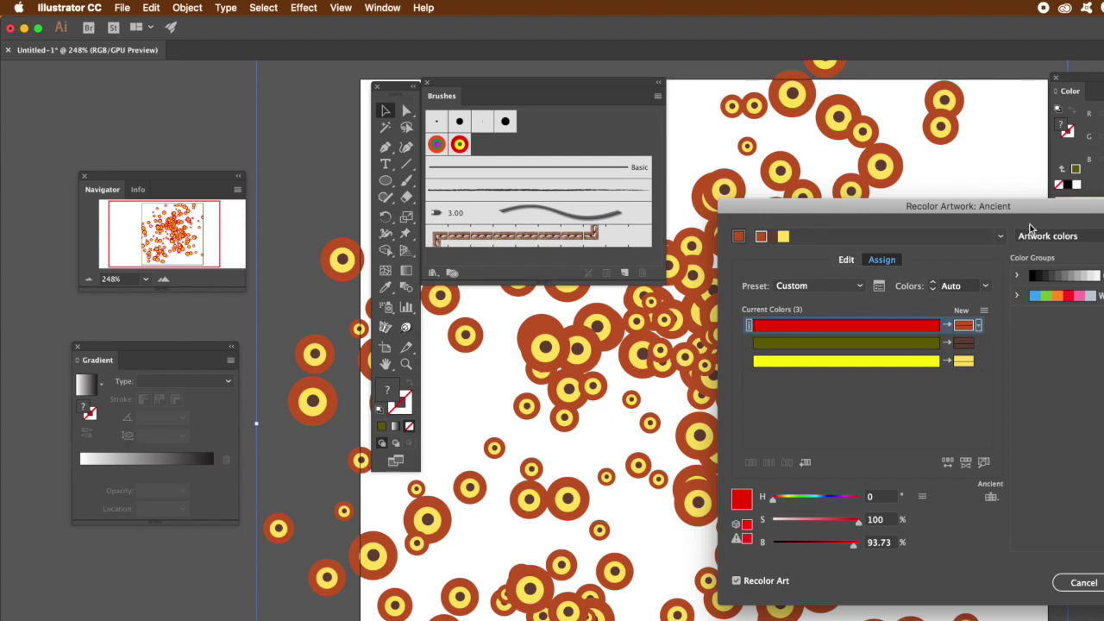
left_click(1001, 237)
left_click(912, 351)
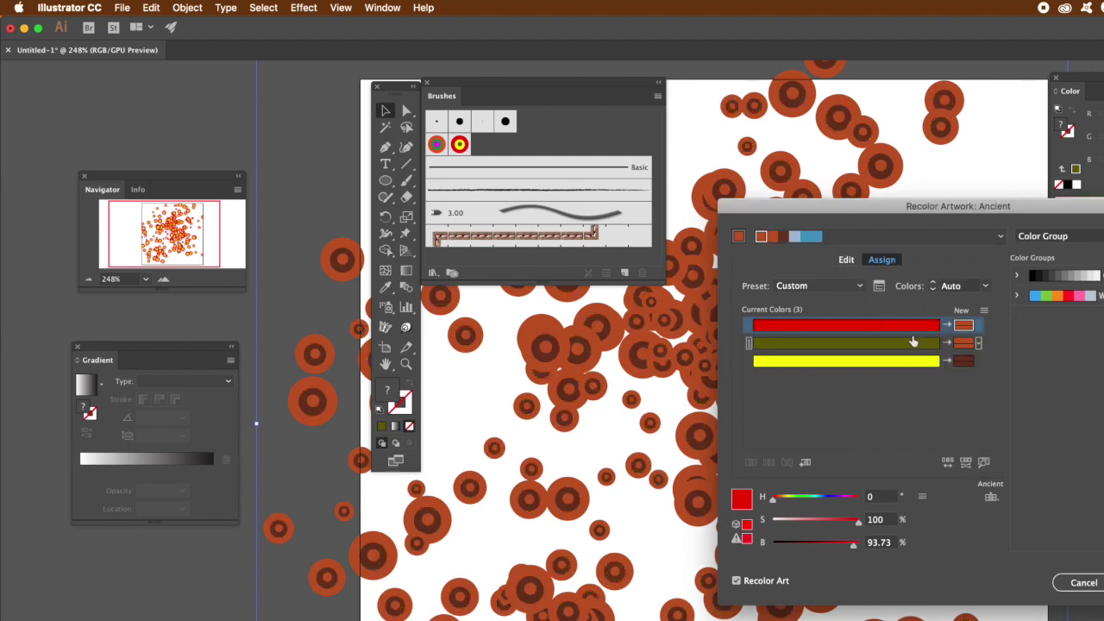
left_click(947, 463)
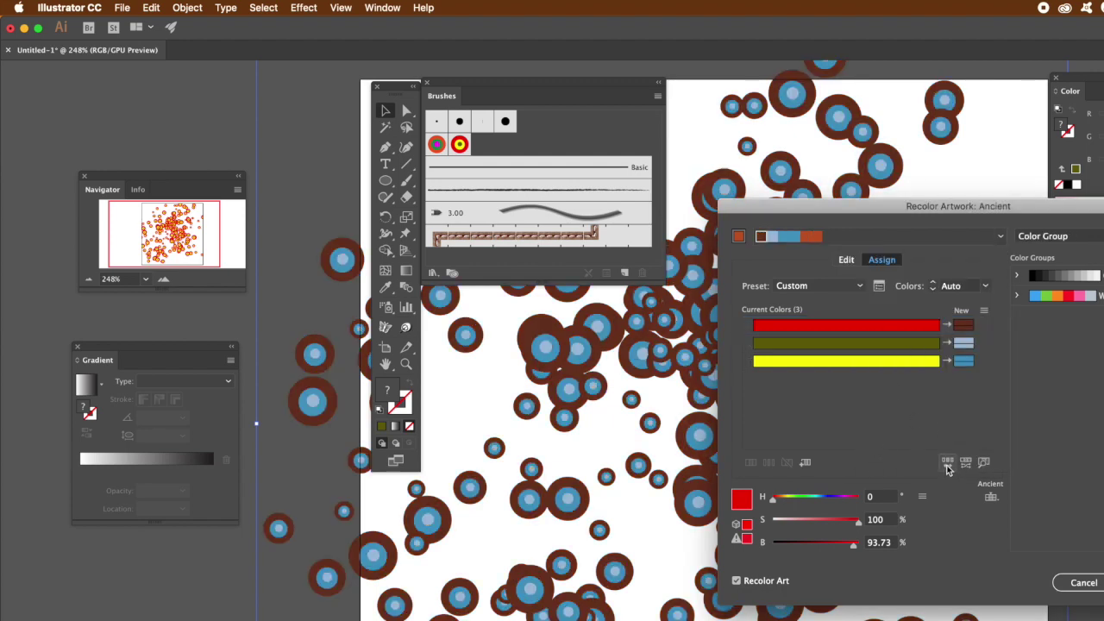
key("Return")
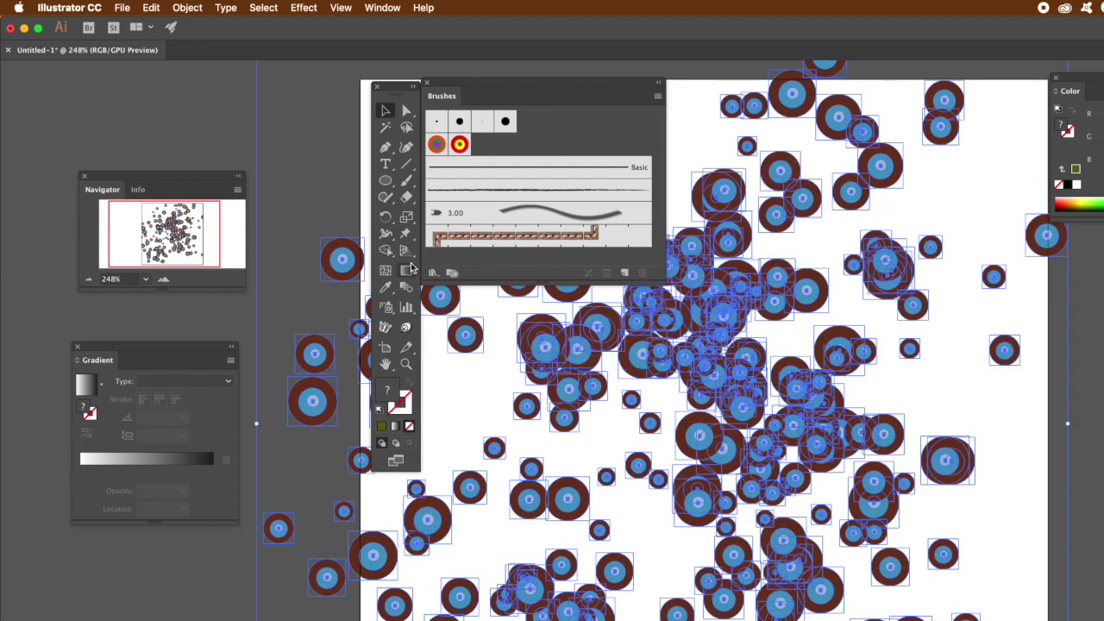
Step: Lock the selected brown-and-blue motifs with Object > Lock > Selection
left_click(194, 11)
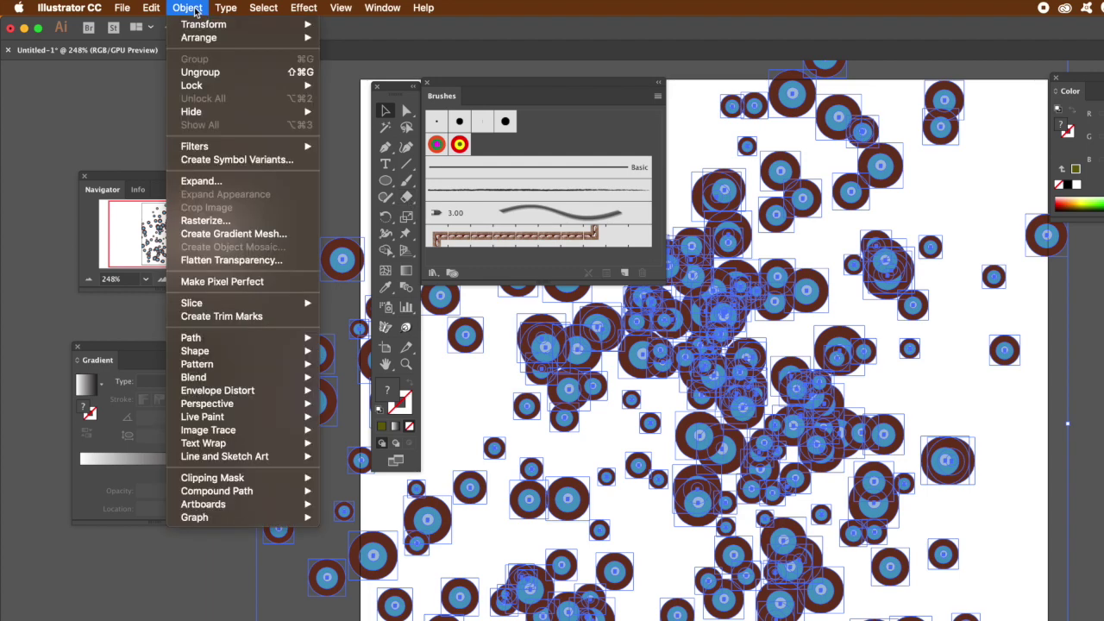
mouse_move(209, 86)
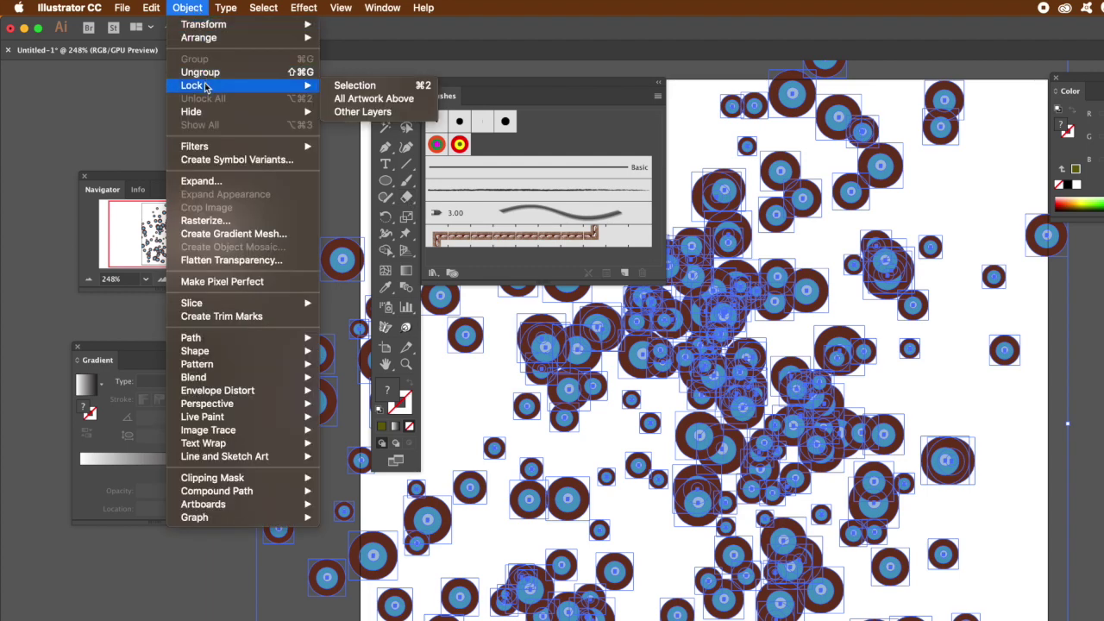
left_click(354, 86)
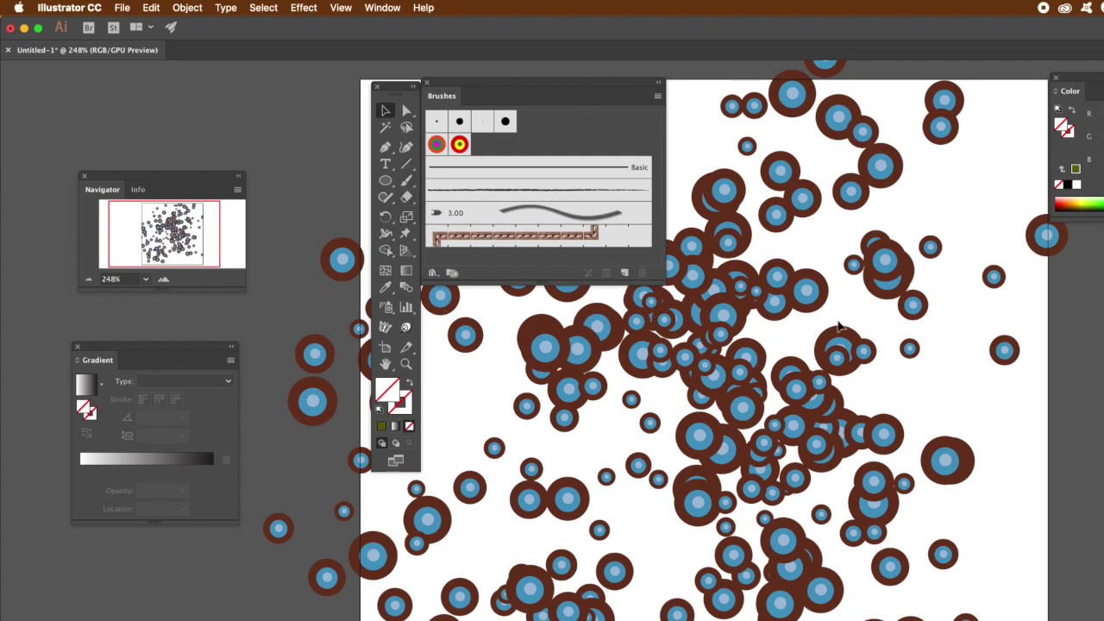
Step: Start a new Curvature path looping around the lower left and back across the middle
left_click(406, 149)
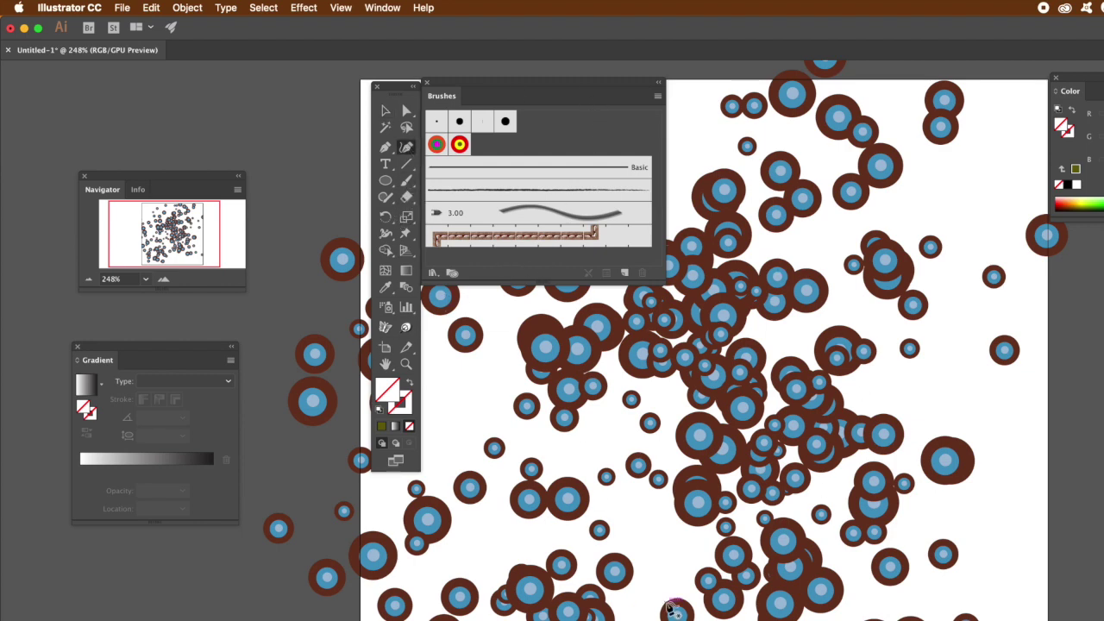
left_click(673, 547)
left_click(573, 450)
left_click(465, 540)
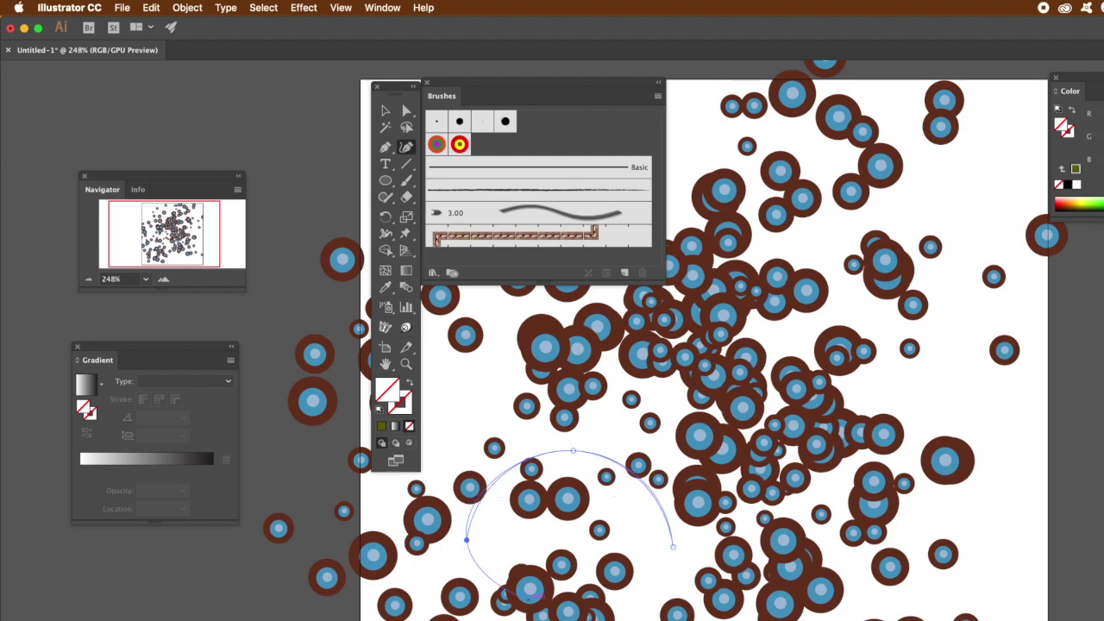
left_click(638, 614)
left_click(818, 589)
left_click(831, 382)
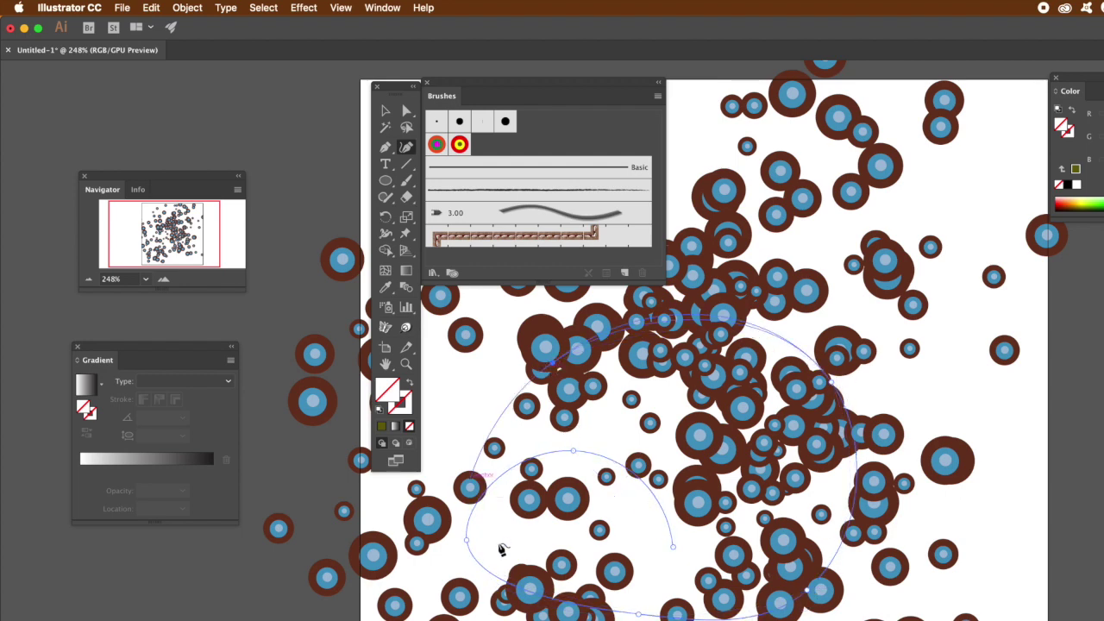
left_click(552, 366)
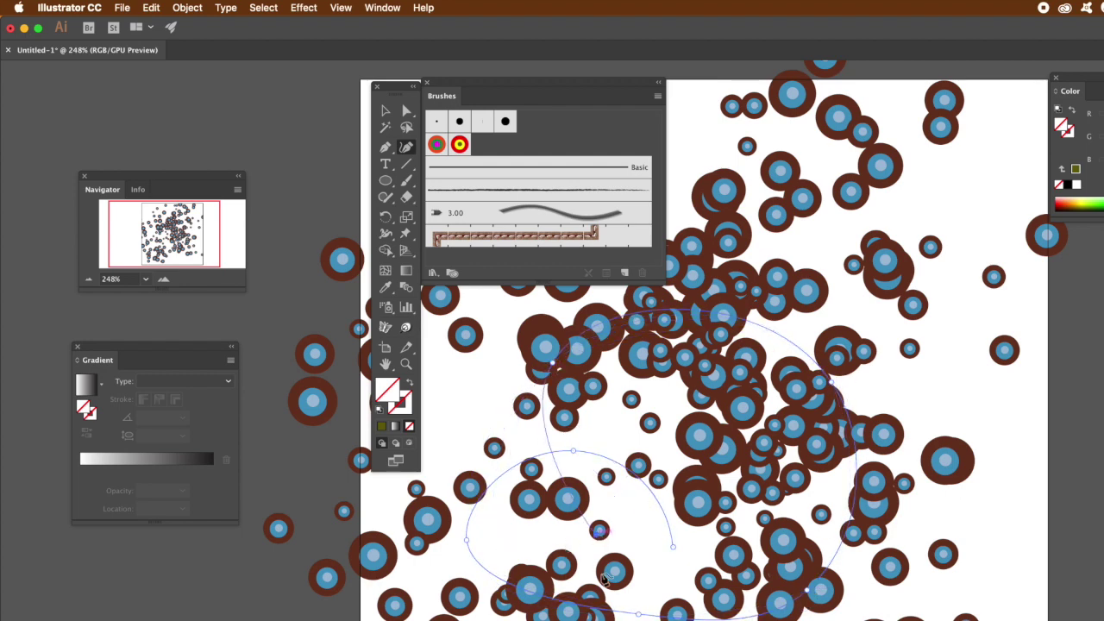
left_click(487, 418)
Step: Continue the curve around the right side and top, then paint it with the red/yellow target brush
left_click(841, 206)
left_click(929, 328)
left_click(910, 348)
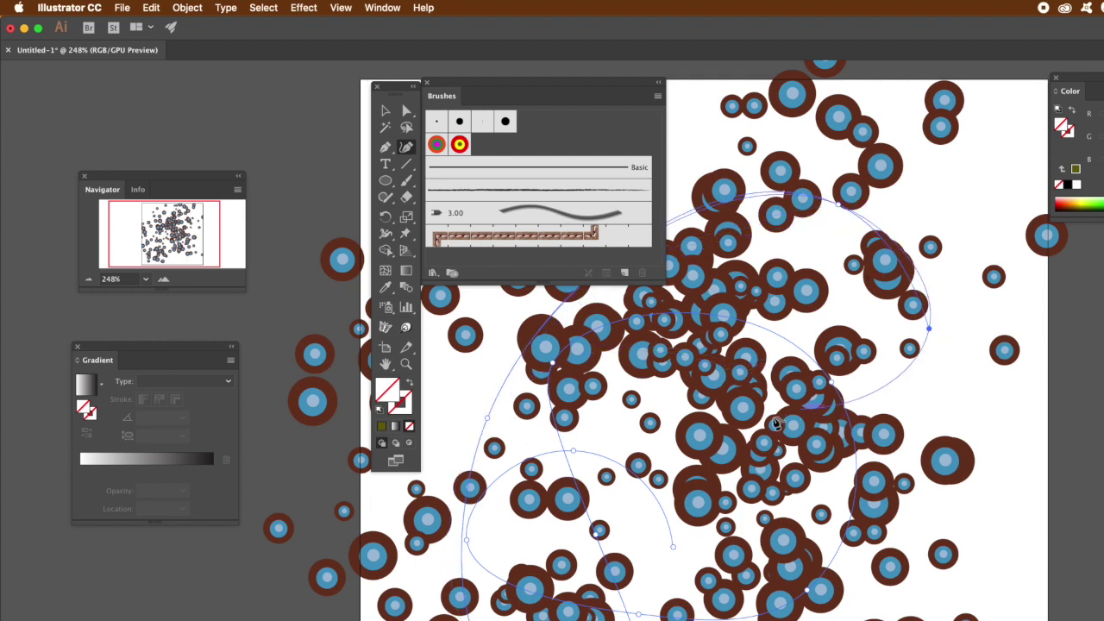
left_click(889, 577)
left_click(973, 480)
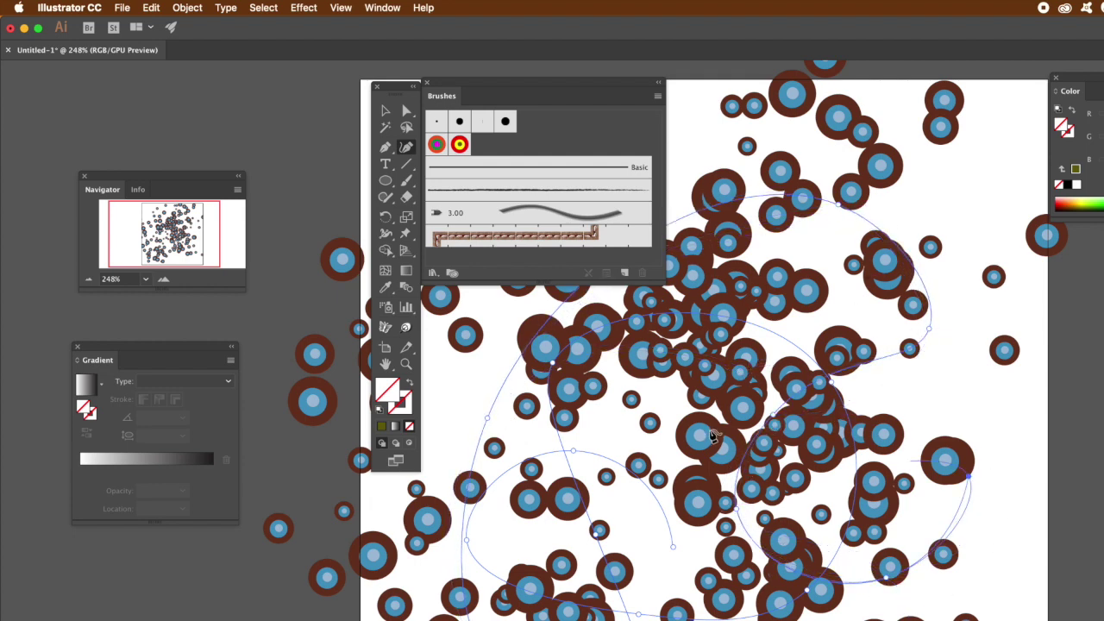
left_click(660, 413)
left_click(469, 373)
left_click(555, 539)
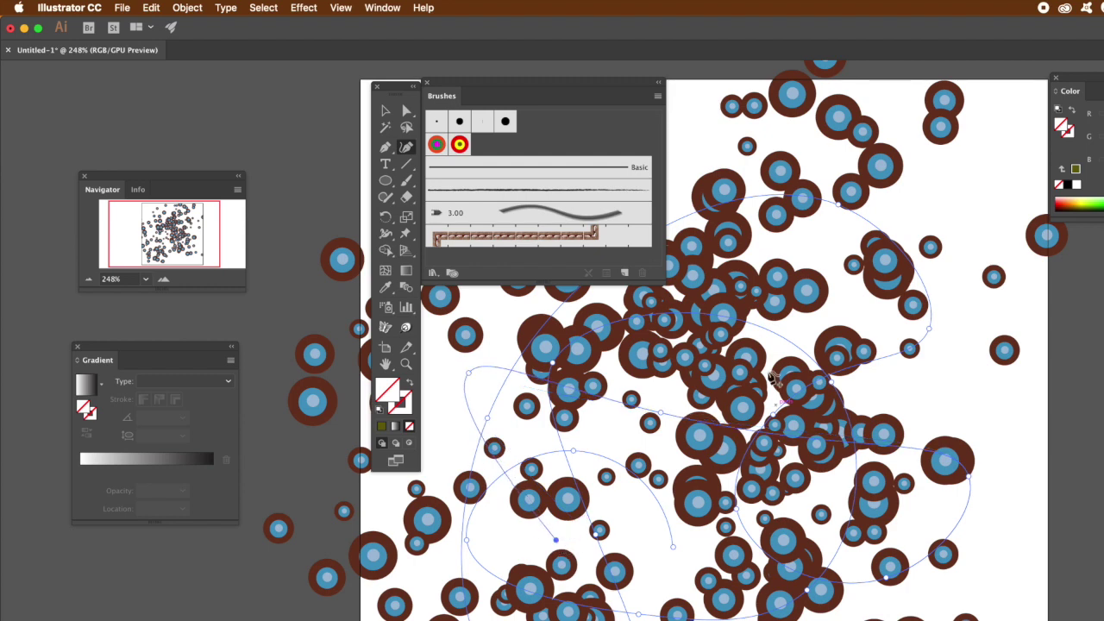
left_click(728, 154)
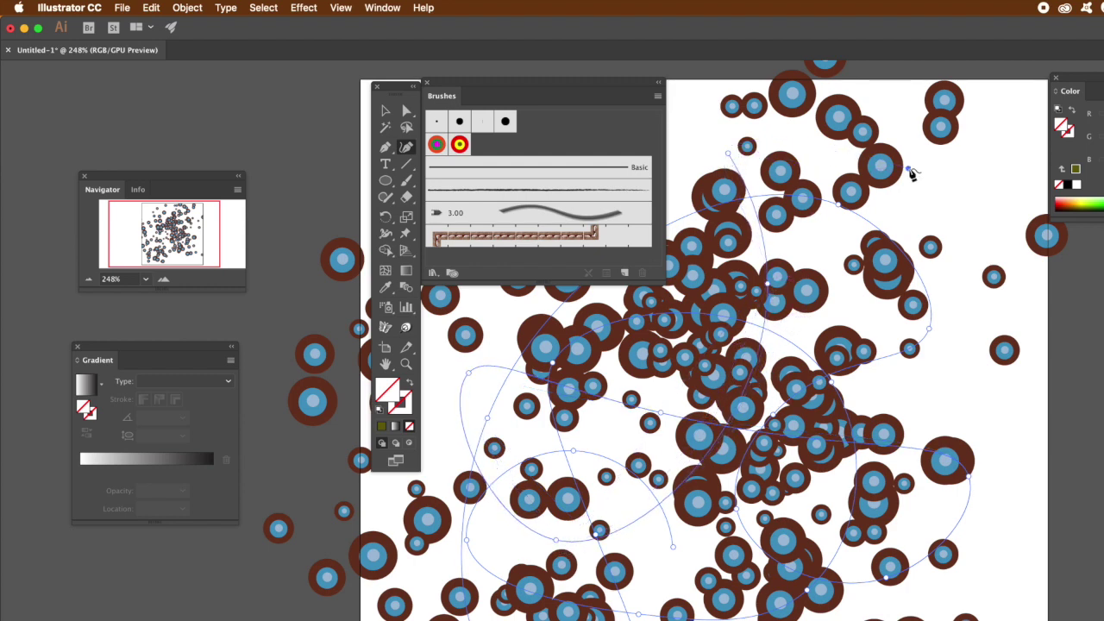
left_click(827, 274)
left_click(385, 110)
left_click(460, 144)
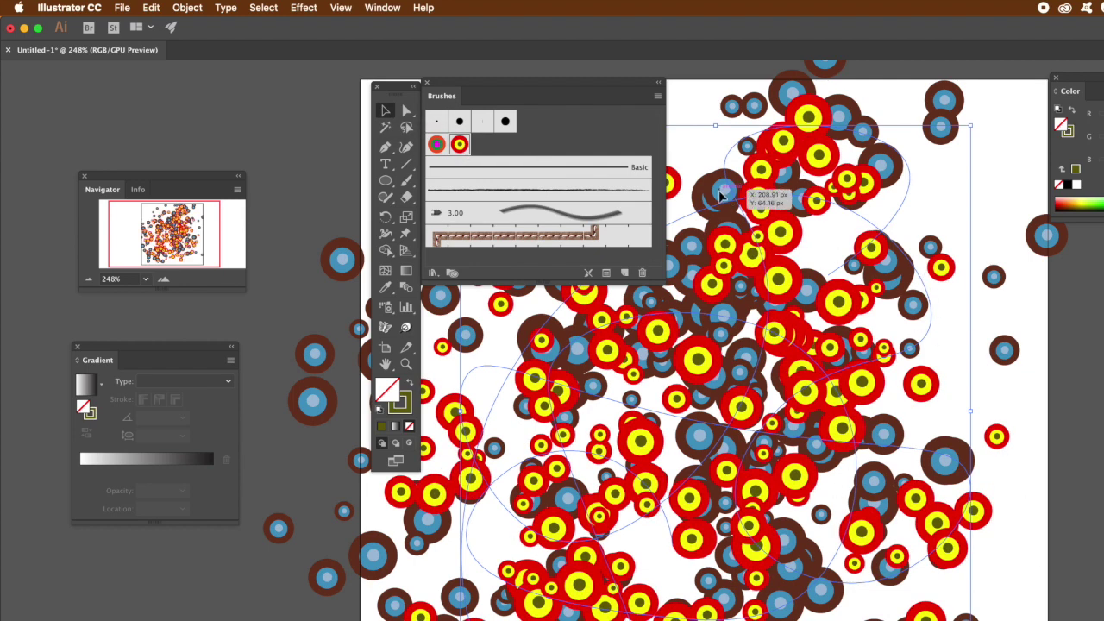
Step: Expand the red-and-yellow brushed path into separate circle objects with Object > Expand Appearance
left_click(188, 8)
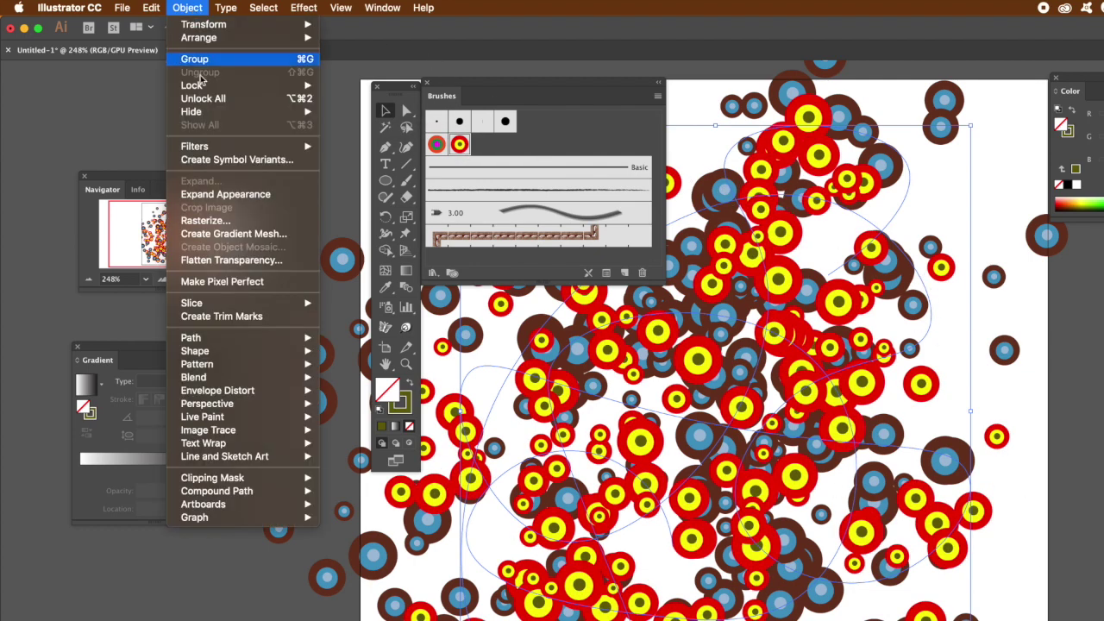
left_click(229, 194)
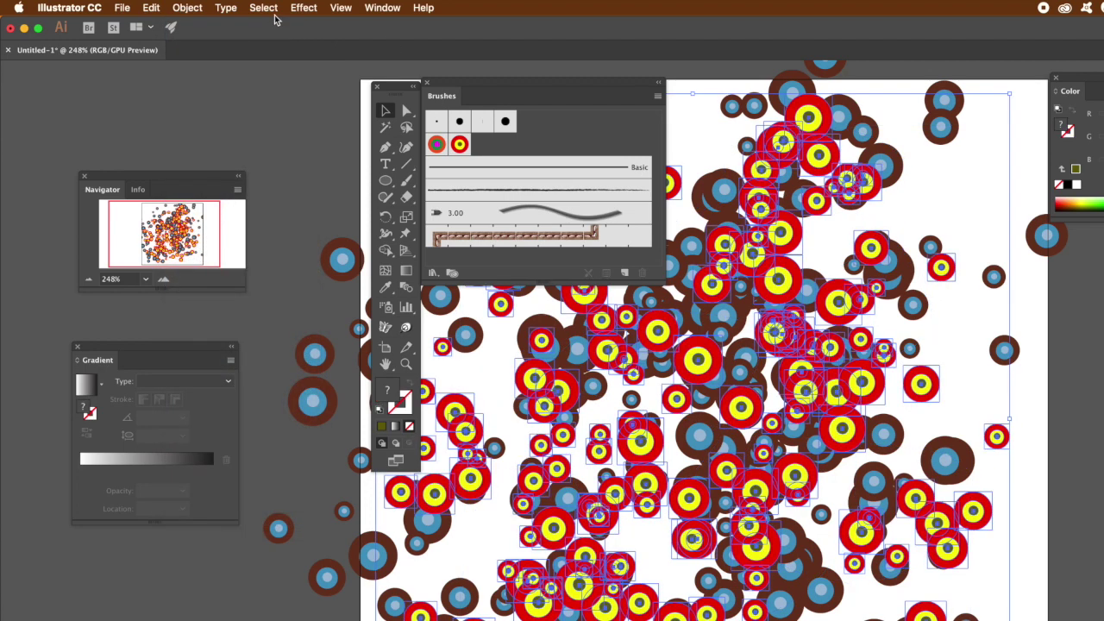
left_click(151, 8)
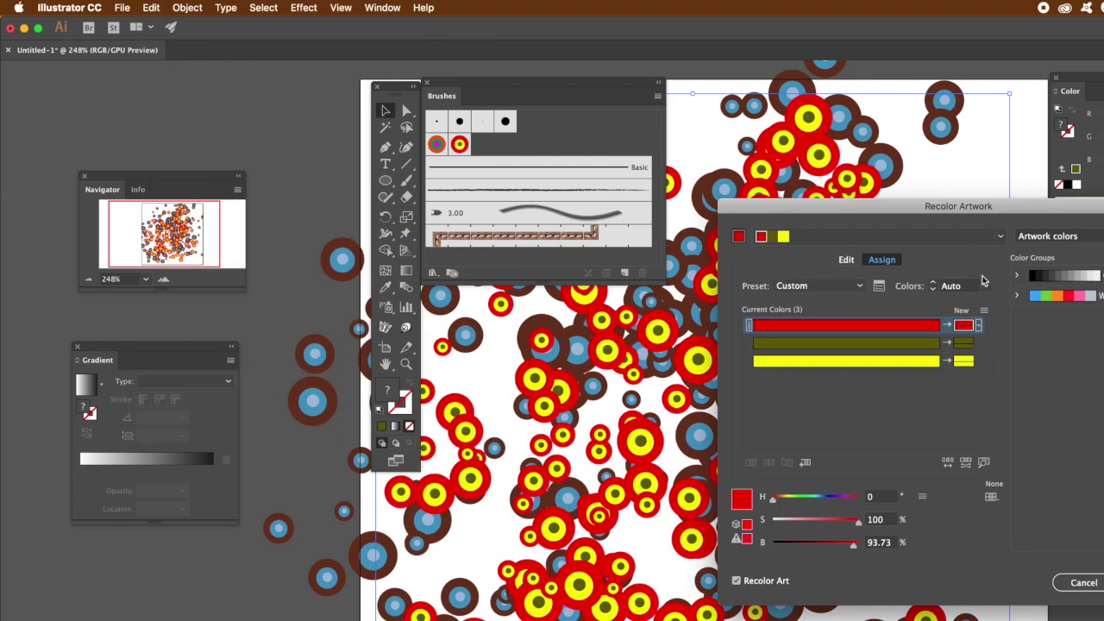
Step: Try harmony rules and reshuffle colours until the targets show dark red, red and yellow centres, then apply
left_click(1000, 236)
left_click(938, 293)
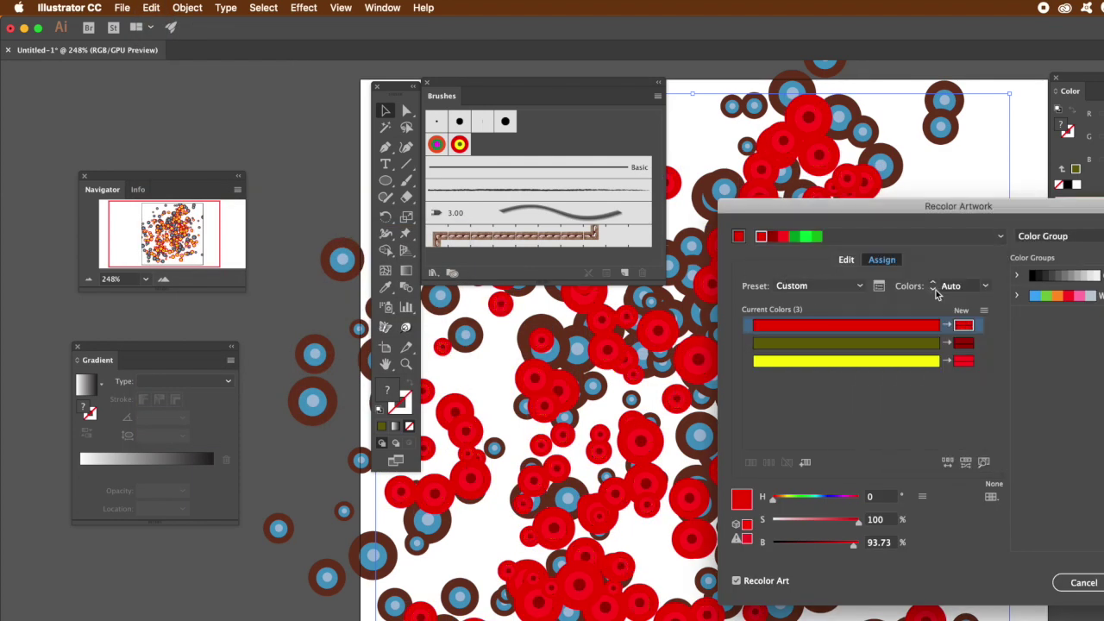
left_click(947, 461)
left_click(946, 462)
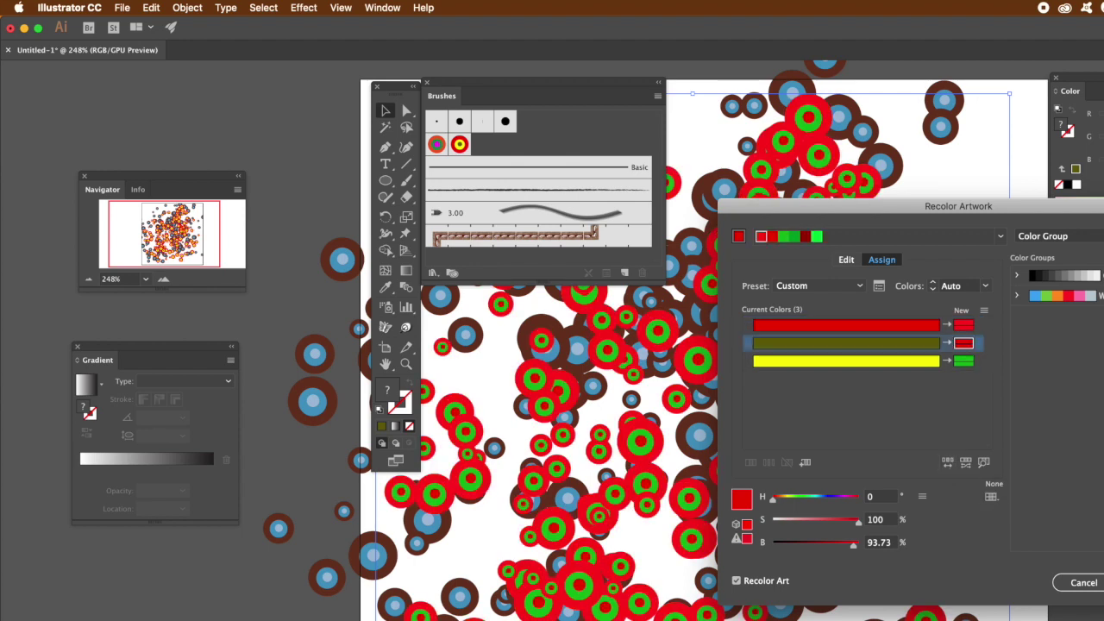
left_click(993, 242)
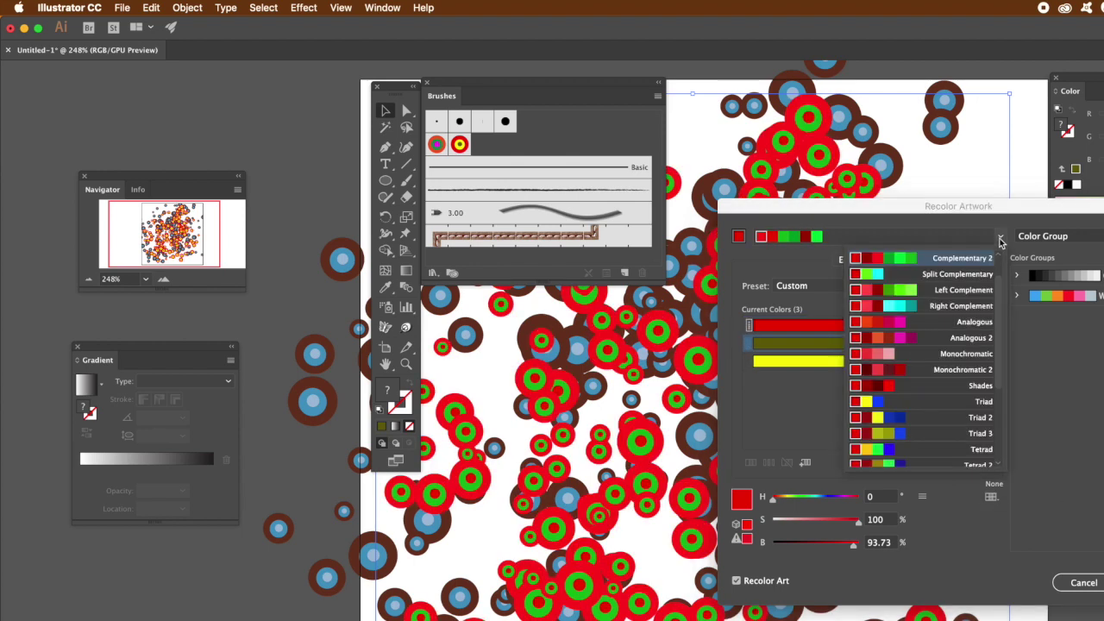
left_click(909, 421)
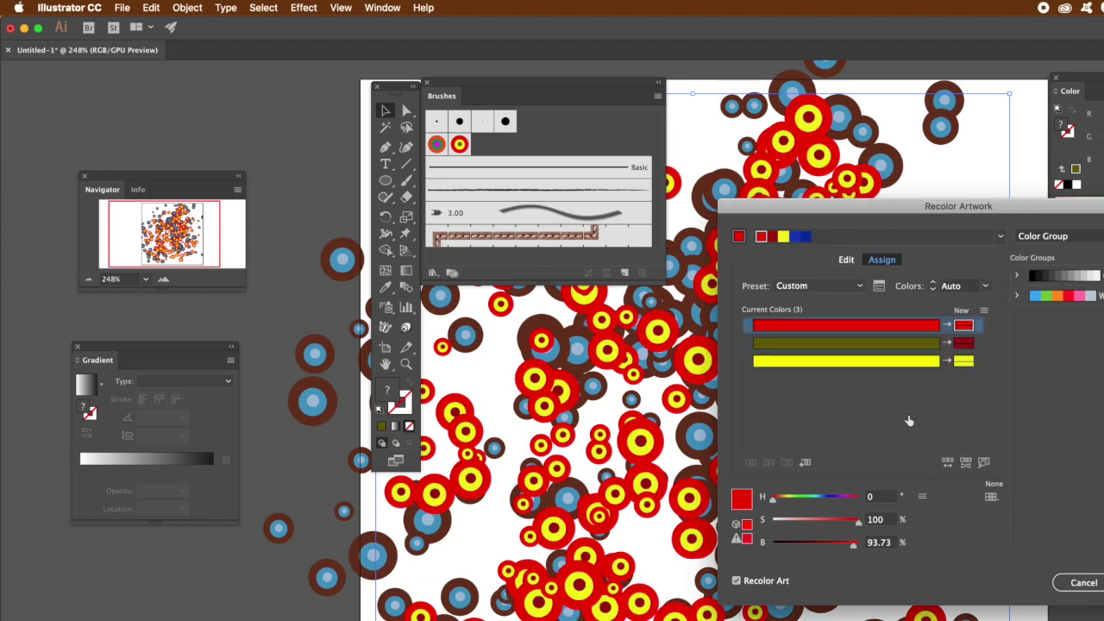
left_click(948, 463)
left_click(947, 463)
left_click(949, 464)
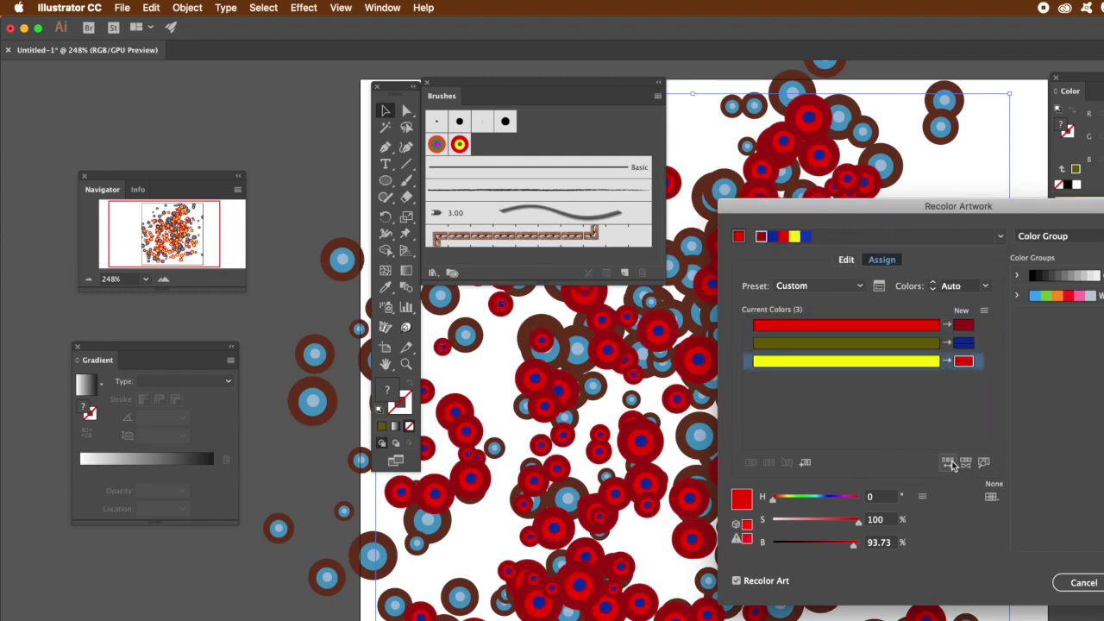
left_click(948, 464)
left_click(949, 464)
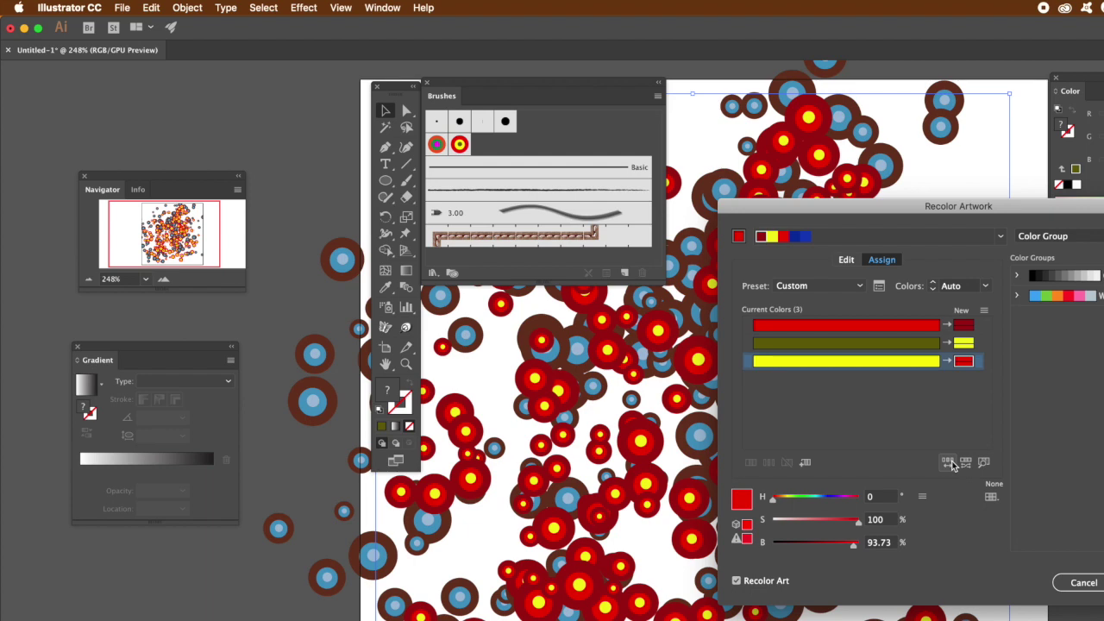
key("Return")
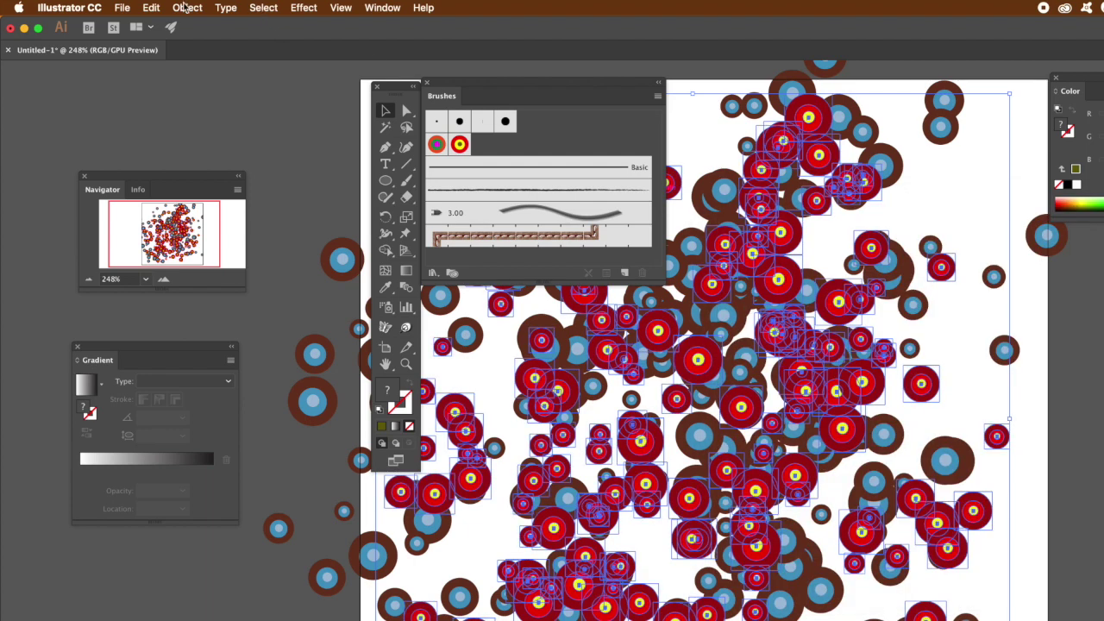
Step: Lock the selected dark red and yellow target motifs via Object > Lock > Selection
left_click(187, 7)
mouse_move(219, 86)
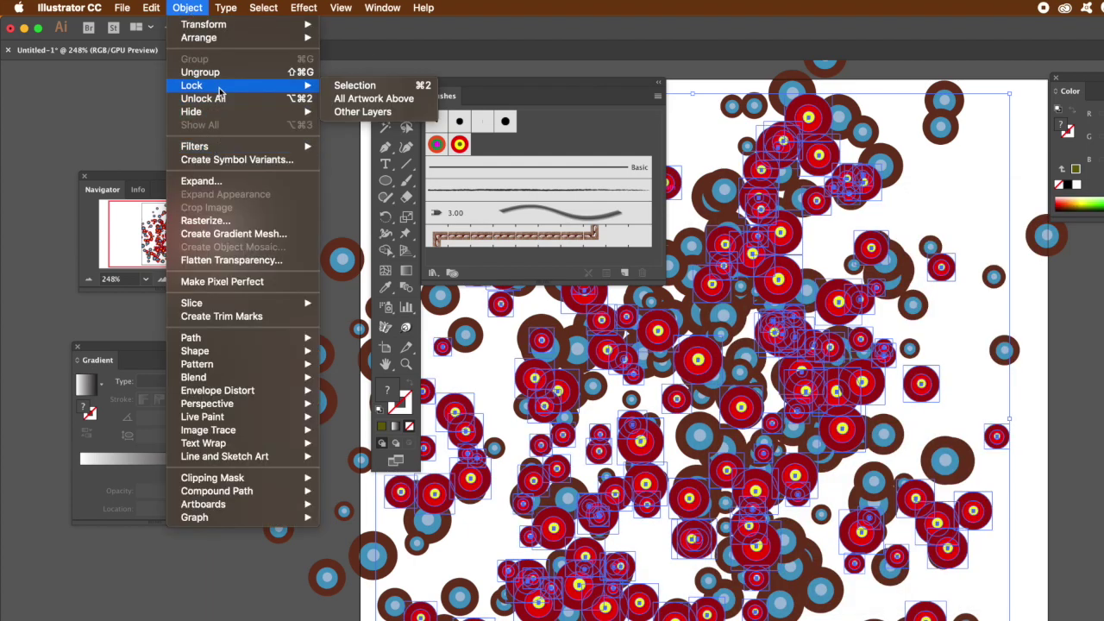
left_click(357, 86)
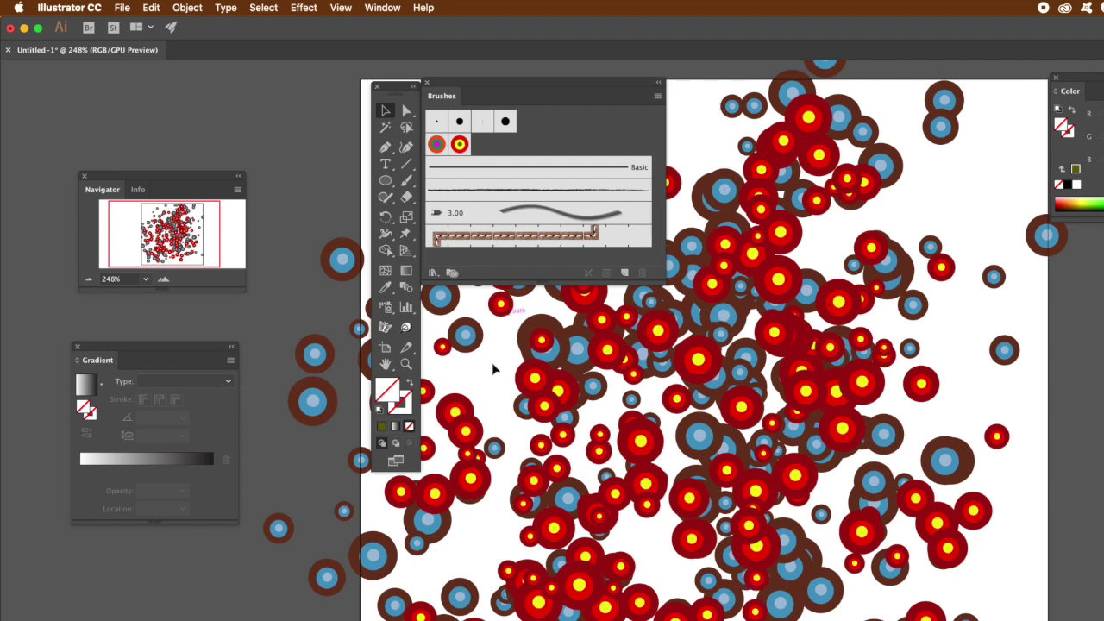